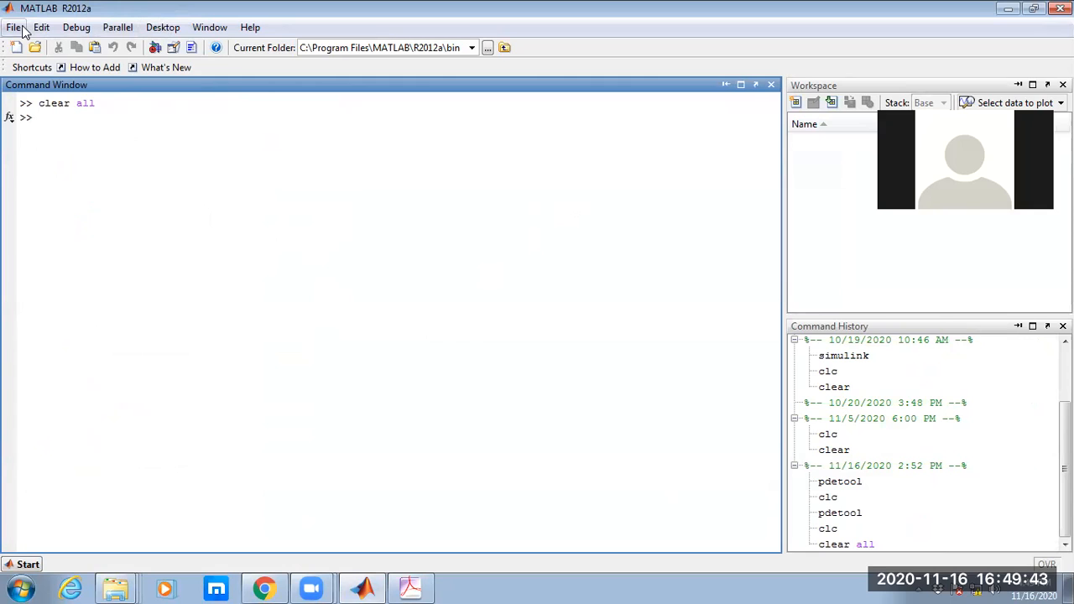
Set the desktop code font size to 18 in the Fonts preferences and apply the change.
{"action": "left_click", "coordinate": [16, 28]}
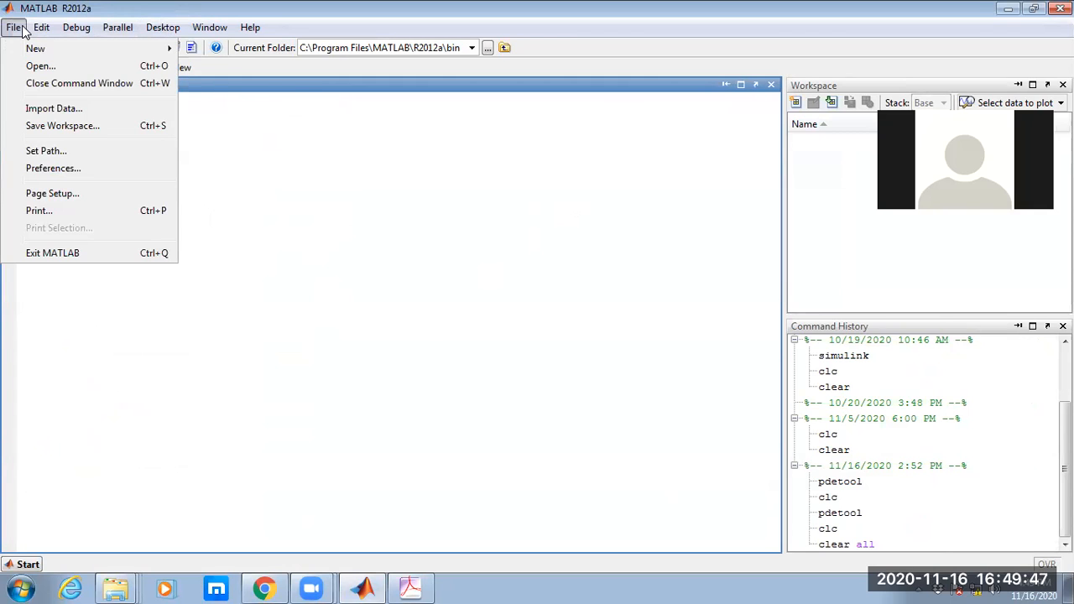
{"action": "left_click", "coordinate": [59, 168]}
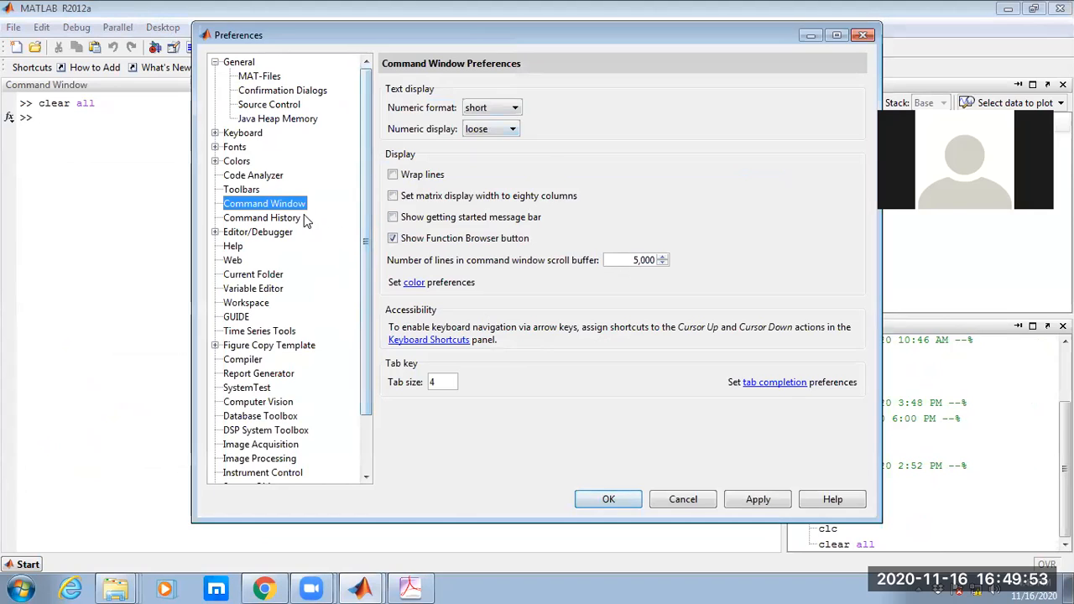
{"action": "left_click", "coordinate": [214, 146]}
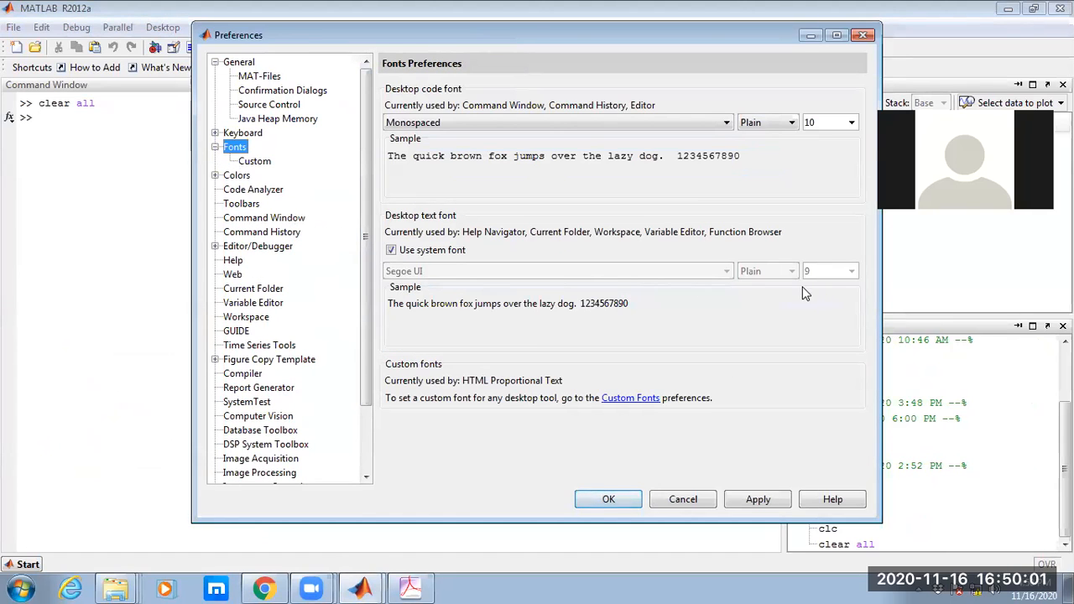
{"action": "left_click", "coordinate": [849, 124]}
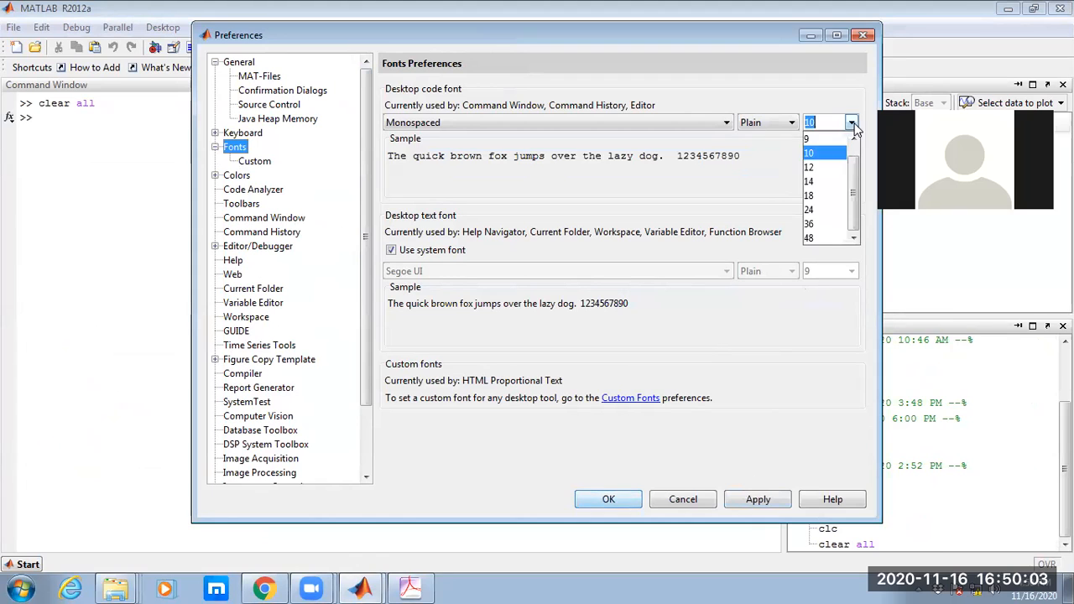
{"action": "left_click", "coordinate": [834, 197]}
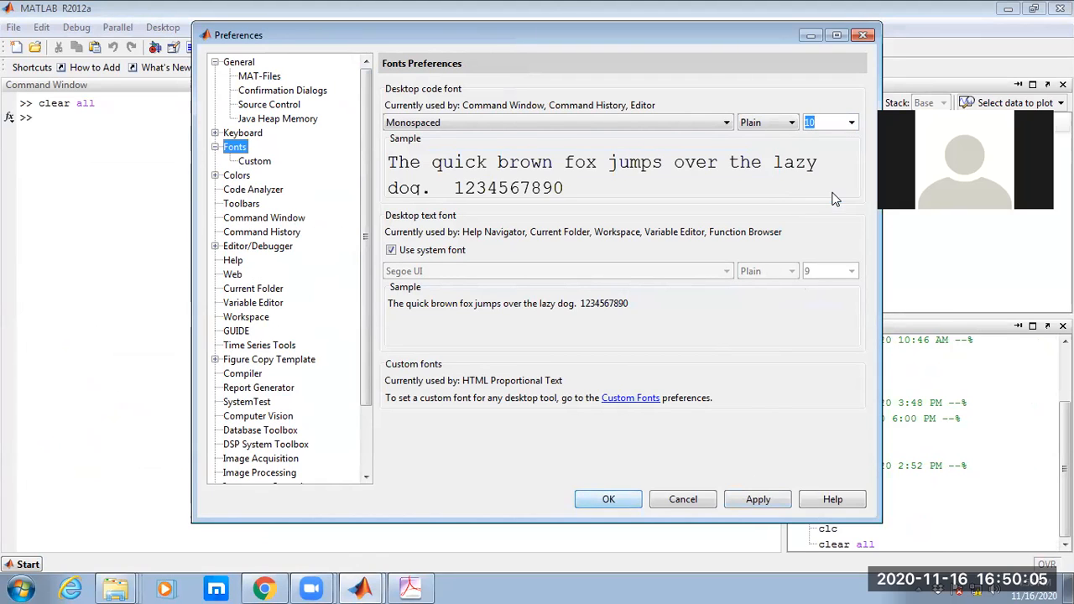
{"action": "left_click", "coordinate": [755, 500]}
{"action": "left_click", "coordinate": [608, 500]}
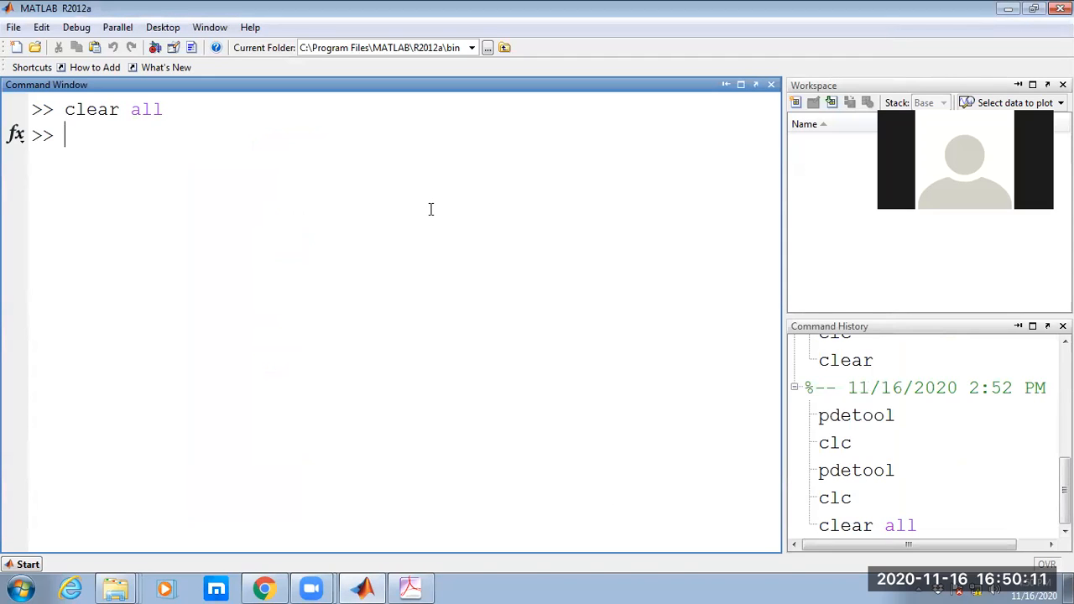
Launch the PDE Toolbox by running the pdetool command, and maximize its window.
{"action": "type", "text": "pdetool"}
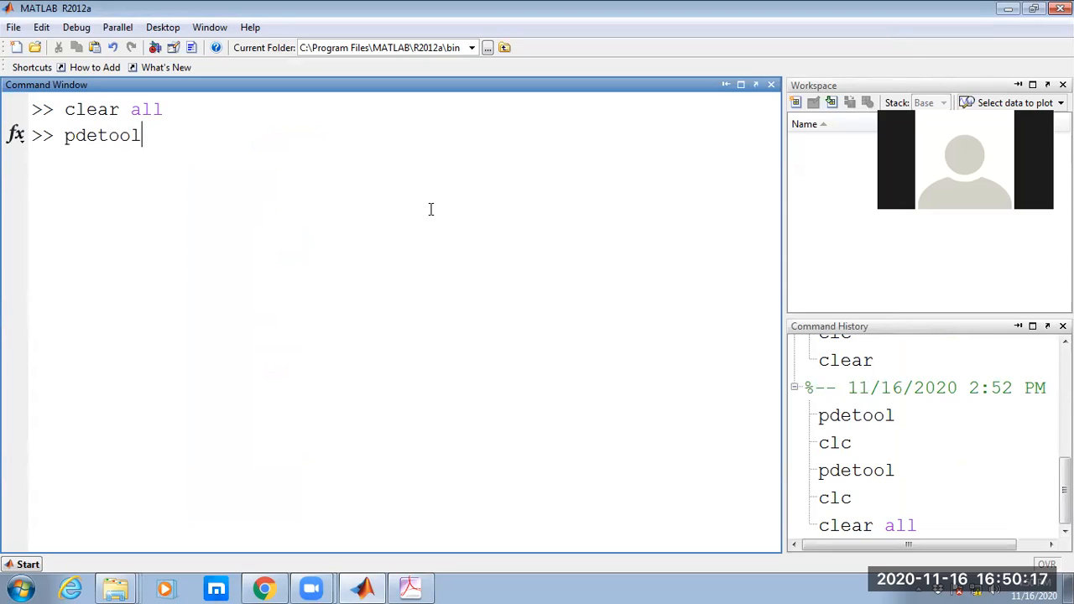
{"action": "key", "text": "Return"}
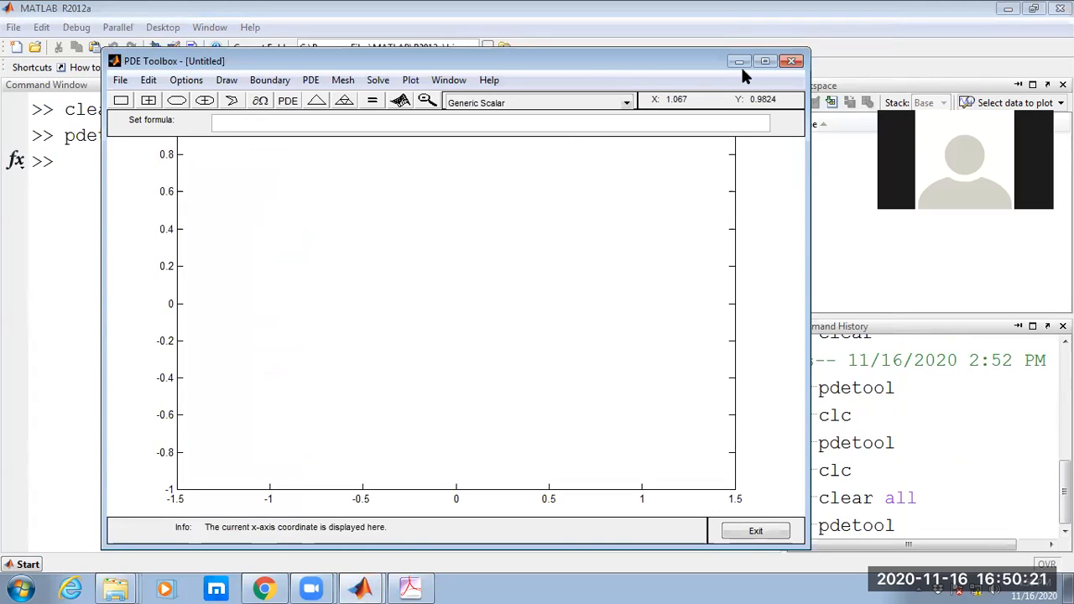
{"action": "left_click", "coordinate": [765, 60]}
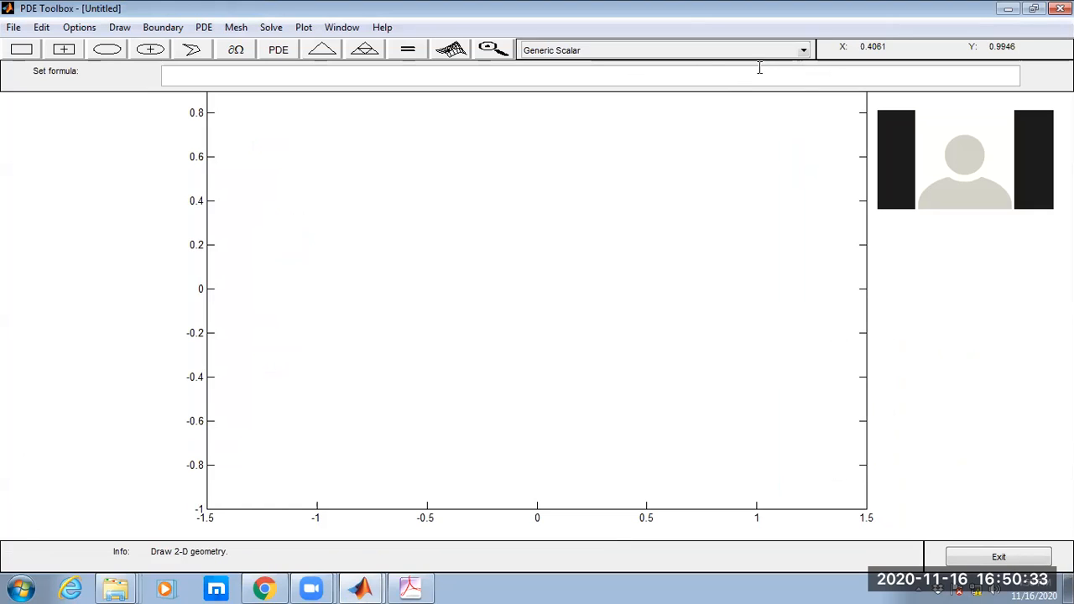
{"action": "left_click", "coordinate": [804, 52]}
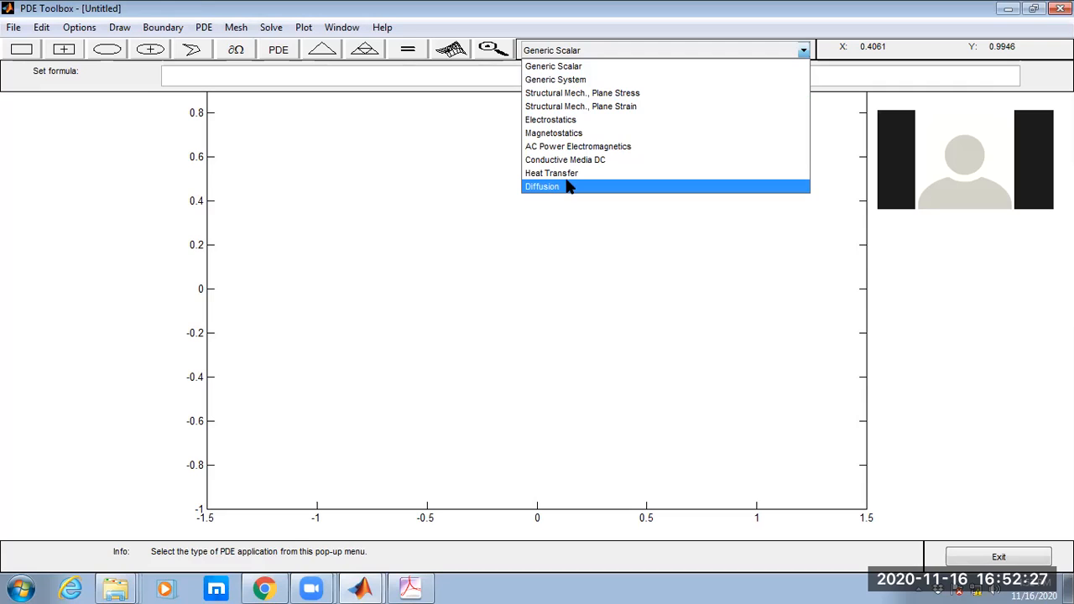
{"action": "left_click", "coordinate": [561, 230]}
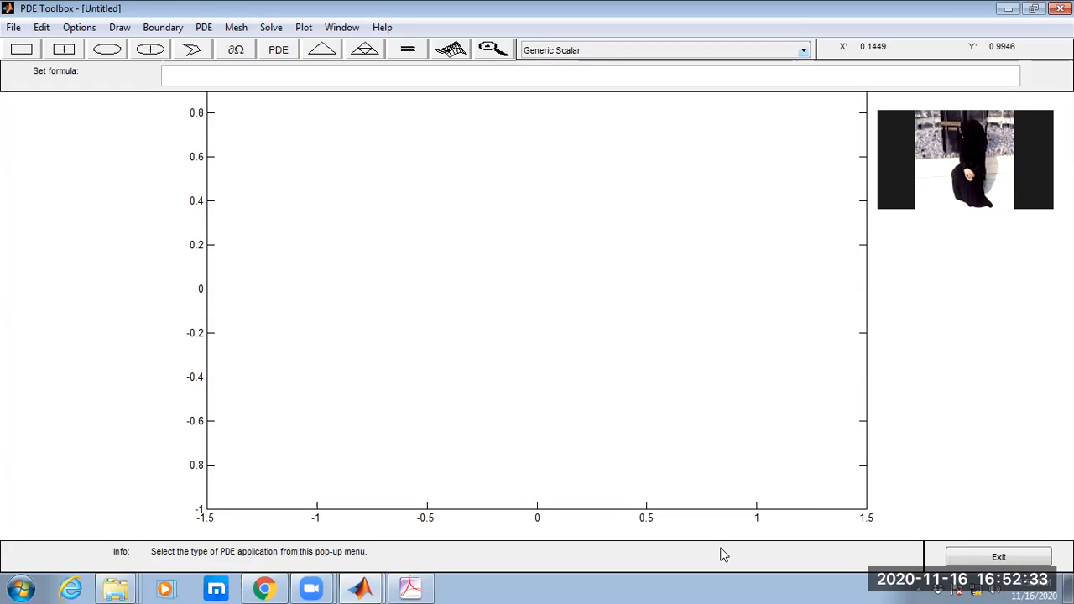
{"action": "mouse_move", "coordinate": [556, 30]}
{"action": "left_mouse_down"}
{"action": "mouse_move", "coordinate": [527, 52]}
{"action": "mouse_move", "coordinate": [587, 56]}
{"action": "mouse_move", "coordinate": [578, 35]}
{"action": "left_mouse_up"}
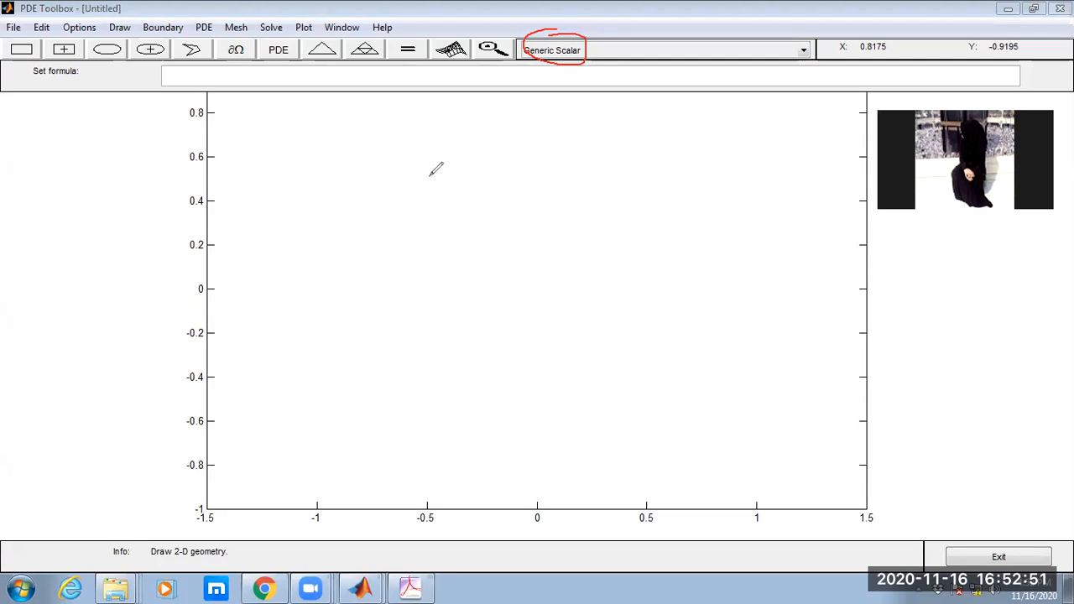
{"action": "mouse_move", "coordinate": [431, 175]}
{"action": "left_mouse_down"}
{"action": "mouse_move", "coordinate": [435, 164]}
{"action": "mouse_move", "coordinate": [457, 191]}
{"action": "mouse_move", "coordinate": [427, 225]}
{"action": "mouse_move", "coordinate": [448, 211]}
{"action": "mouse_move", "coordinate": [464, 225]}
{"action": "mouse_move", "coordinate": [472, 204]}
{"action": "mouse_move", "coordinate": [470, 221]}
{"action": "mouse_move", "coordinate": [500, 195]}
{"action": "mouse_move", "coordinate": [488, 207]}
{"action": "left_mouse_up"}
{"action": "mouse_move", "coordinate": [519, 171]}
{"action": "left_mouse_down"}
{"action": "mouse_move", "coordinate": [522, 188]}
{"action": "mouse_move", "coordinate": [528, 165]}
{"action": "mouse_move", "coordinate": [560, 195]}
{"action": "left_mouse_up"}
{"action": "left_click_drag", "start_coordinate": [542, 222], "coordinate": [525, 213]}
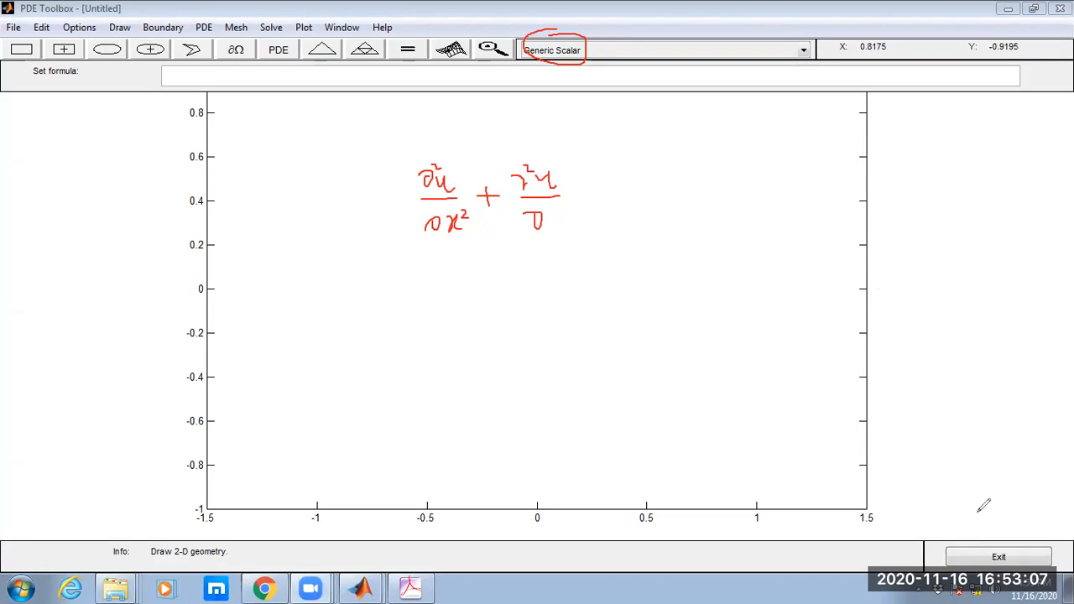
{"action": "mouse_move", "coordinate": [558, 211]}
{"action": "left_mouse_down"}
{"action": "mouse_move", "coordinate": [555, 245]}
{"action": "mouse_move", "coordinate": [573, 194]}
{"action": "mouse_move", "coordinate": [576, 207]}
{"action": "mouse_move", "coordinate": [601, 195]}
{"action": "mouse_move", "coordinate": [622, 203]}
{"action": "mouse_move", "coordinate": [626, 188]}
{"action": "left_mouse_up"}
{"action": "mouse_move", "coordinate": [732, 156]}
{"action": "left_mouse_down"}
{"action": "mouse_move", "coordinate": [697, 201]}
{"action": "mouse_move", "coordinate": [738, 201]}
{"action": "mouse_move", "coordinate": [728, 226]}
{"action": "left_mouse_up"}
{"action": "left_click_drag", "start_coordinate": [730, 200], "coordinate": [777, 204]}
{"action": "mouse_move", "coordinate": [577, 267]}
{"action": "left_mouse_down"}
{"action": "mouse_move", "coordinate": [598, 266]}
{"action": "mouse_move", "coordinate": [597, 277]}
{"action": "left_mouse_up"}
{"action": "mouse_move", "coordinate": [627, 240]}
{"action": "left_mouse_down"}
{"action": "mouse_move", "coordinate": [616, 294]}
{"action": "mouse_move", "coordinate": [635, 262]}
{"action": "mouse_move", "coordinate": [691, 297]}
{"action": "left_mouse_up"}
{"action": "mouse_move", "coordinate": [689, 252]}
{"action": "left_mouse_down"}
{"action": "mouse_move", "coordinate": [707, 292]}
{"action": "mouse_move", "coordinate": [740, 292]}
{"action": "mouse_move", "coordinate": [725, 271]}
{"action": "mouse_move", "coordinate": [773, 289]}
{"action": "mouse_move", "coordinate": [768, 312]}
{"action": "left_mouse_up"}
{"action": "mouse_move", "coordinate": [771, 275]}
{"action": "left_mouse_down"}
{"action": "mouse_move", "coordinate": [830, 274]}
{"action": "mouse_move", "coordinate": [830, 286]}
{"action": "left_mouse_up"}
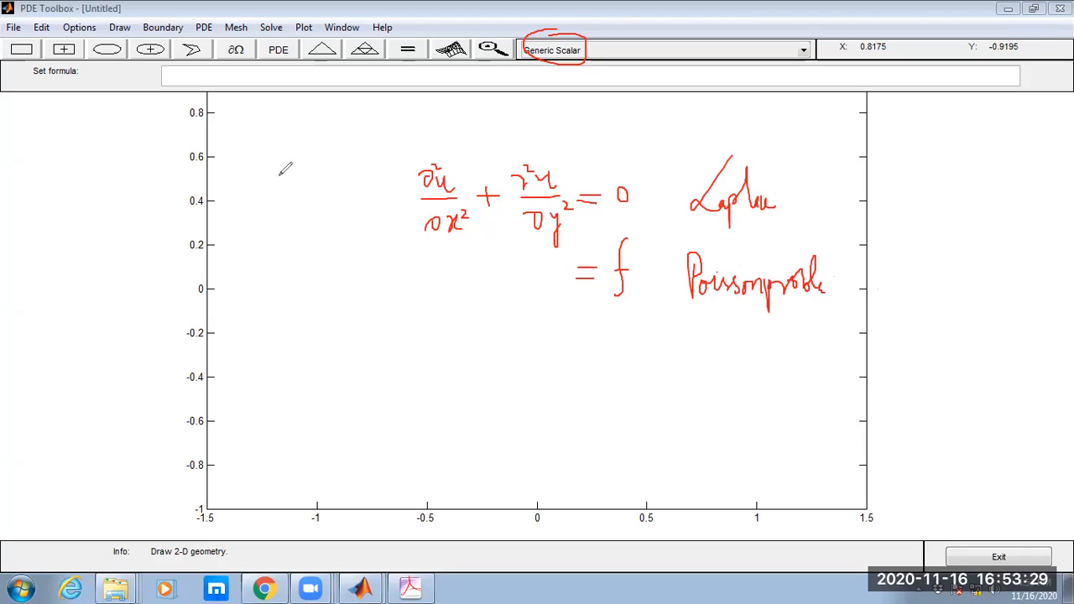
{"action": "left_click_drag", "start_coordinate": [355, 201], "coordinate": [377, 200]}
{"action": "left_click_drag", "start_coordinate": [412, 158], "coordinate": [417, 233]}
{"action": "mouse_move", "coordinate": [562, 158]}
{"action": "left_mouse_down"}
{"action": "mouse_move", "coordinate": [587, 189]}
{"action": "mouse_move", "coordinate": [578, 247]}
{"action": "left_mouse_up"}
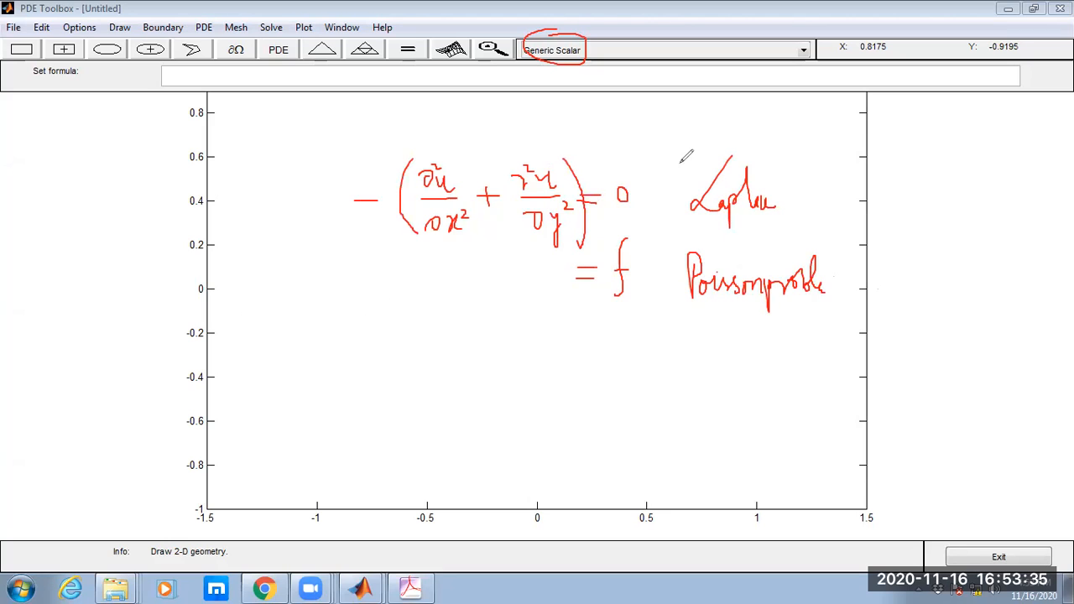
{"action": "mouse_move", "coordinate": [366, 279]}
{"action": "left_mouse_down"}
{"action": "mouse_move", "coordinate": [442, 291]}
{"action": "mouse_move", "coordinate": [431, 276]}
{"action": "mouse_move", "coordinate": [463, 291]}
{"action": "left_mouse_up"}
{"action": "mouse_move", "coordinate": [375, 243]}
{"action": "left_mouse_down"}
{"action": "mouse_move", "coordinate": [340, 309]}
{"action": "mouse_move", "coordinate": [480, 245]}
{"action": "mouse_move", "coordinate": [622, 238]}
{"action": "mouse_move", "coordinate": [661, 312]}
{"action": "mouse_move", "coordinate": [317, 301]}
{"action": "left_mouse_up"}
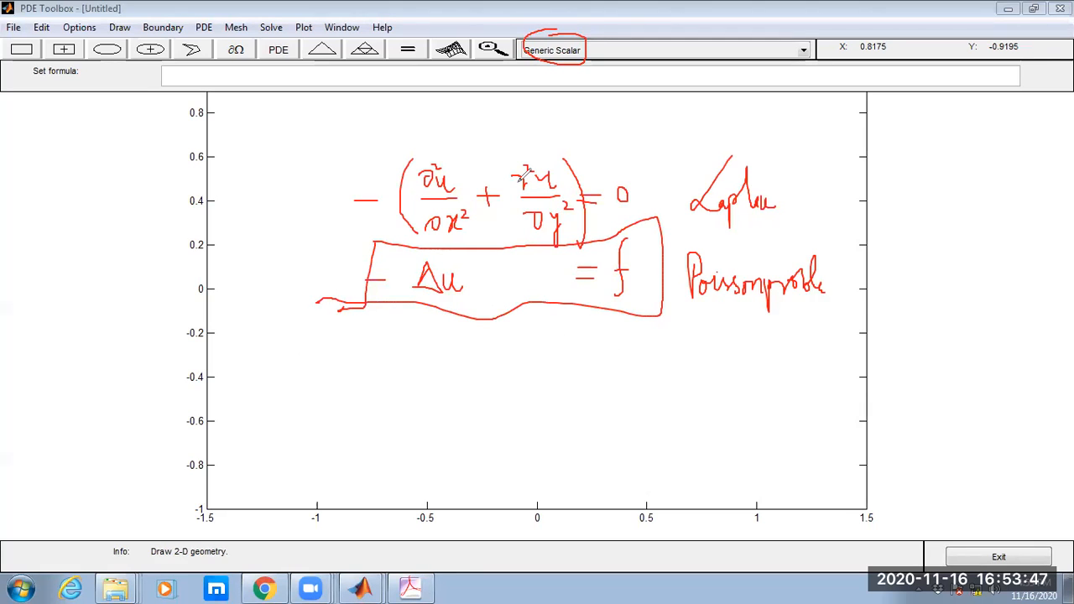
{"action": "left_click_drag", "start_coordinate": [462, 217], "coordinate": [452, 228]}
{"action": "key", "text": "e"}
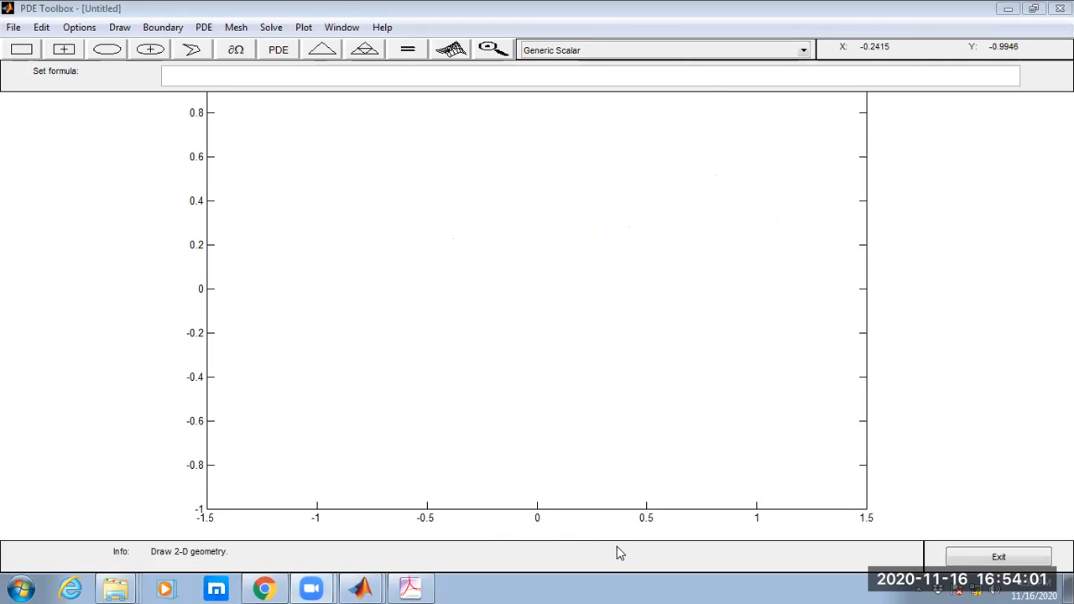
{"action": "mouse_move", "coordinate": [4, 66]}
{"action": "left_mouse_down"}
{"action": "mouse_move", "coordinate": [236, 52]}
{"action": "mouse_move", "coordinate": [467, 69]}
{"action": "mouse_move", "coordinate": [500, 33]}
{"action": "mouse_move", "coordinate": [6, 33]}
{"action": "mouse_move", "coordinate": [6, 64]}
{"action": "left_mouse_up"}
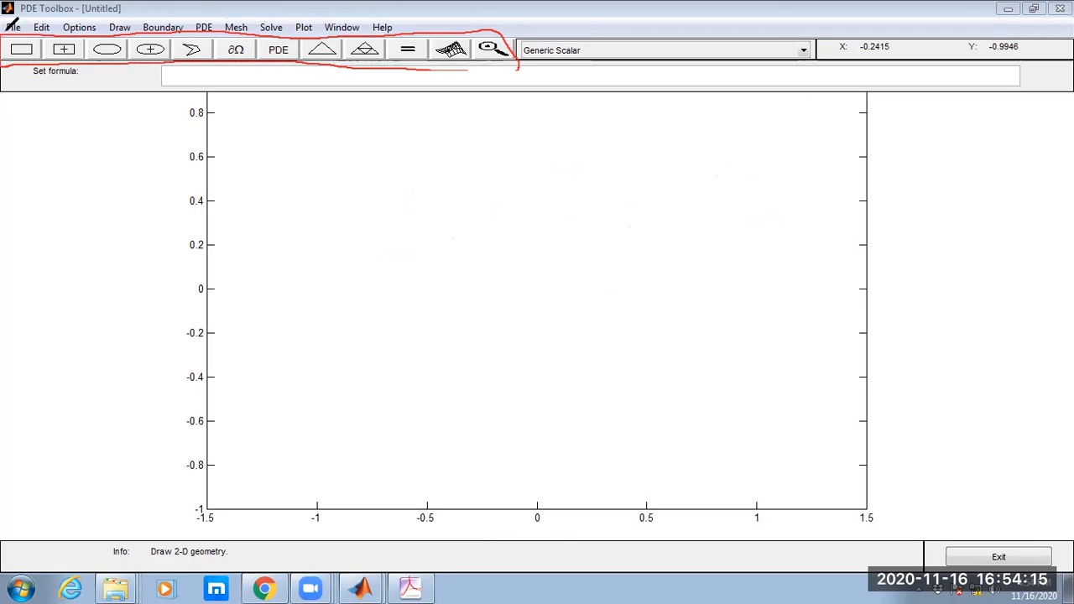
{"action": "left_click_drag", "start_coordinate": [18, 44], "coordinate": [26, 39]}
{"action": "mouse_move", "coordinate": [51, 48]}
{"action": "left_mouse_down"}
{"action": "mouse_move", "coordinate": [66, 65]}
{"action": "mouse_move", "coordinate": [73, 42]}
{"action": "mouse_move", "coordinate": [85, 66]}
{"action": "left_mouse_up"}
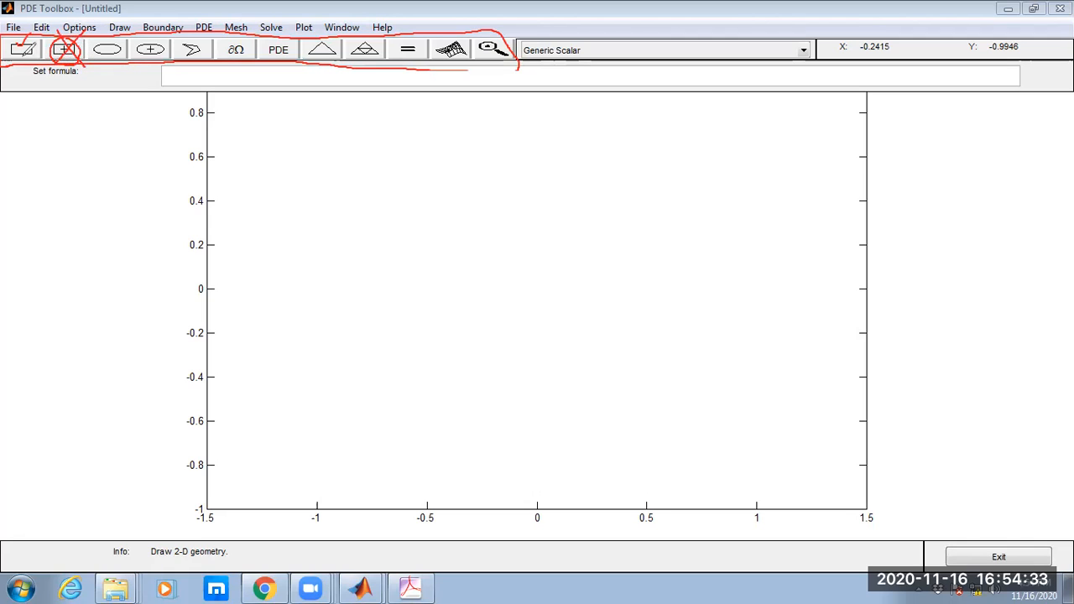
{"action": "mouse_move", "coordinate": [25, 51]}
{"action": "left_mouse_down"}
{"action": "mouse_move", "coordinate": [52, 101]}
{"action": "mouse_move", "coordinate": [312, 259]}
{"action": "mouse_move", "coordinate": [304, 278]}
{"action": "left_mouse_up"}
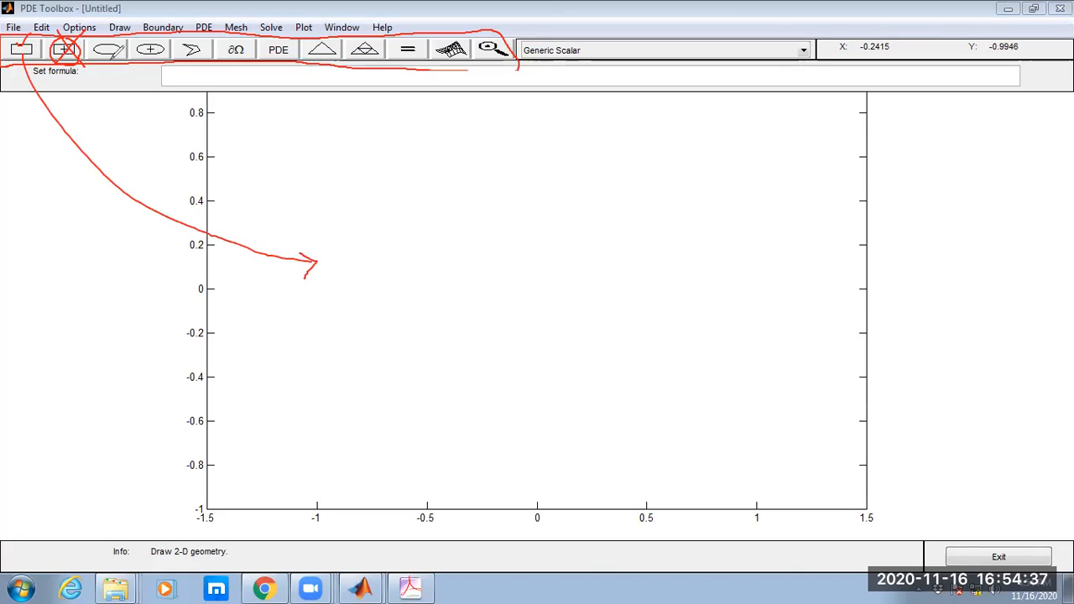
{"action": "mouse_move", "coordinate": [119, 53]}
{"action": "left_mouse_down"}
{"action": "mouse_move", "coordinate": [393, 220]}
{"action": "mouse_move", "coordinate": [381, 232]}
{"action": "left_mouse_up"}
{"action": "mouse_move", "coordinate": [462, 189]}
{"action": "left_mouse_down"}
{"action": "mouse_move", "coordinate": [453, 206]}
{"action": "mouse_move", "coordinate": [461, 225]}
{"action": "mouse_move", "coordinate": [480, 201]}
{"action": "mouse_move", "coordinate": [502, 225]}
{"action": "mouse_move", "coordinate": [515, 210]}
{"action": "mouse_move", "coordinate": [560, 217]}
{"action": "mouse_move", "coordinate": [565, 239]}
{"action": "left_mouse_up"}
{"action": "left_click_drag", "start_coordinate": [606, 200], "coordinate": [599, 223]}
{"action": "mouse_move", "coordinate": [618, 208]}
{"action": "left_mouse_down"}
{"action": "mouse_move", "coordinate": [620, 223]}
{"action": "mouse_move", "coordinate": [649, 214]}
{"action": "mouse_move", "coordinate": [661, 222]}
{"action": "left_mouse_up"}
{"action": "mouse_move", "coordinate": [667, 168]}
{"action": "left_mouse_down"}
{"action": "mouse_move", "coordinate": [671, 219]}
{"action": "mouse_move", "coordinate": [689, 217]}
{"action": "left_mouse_up"}
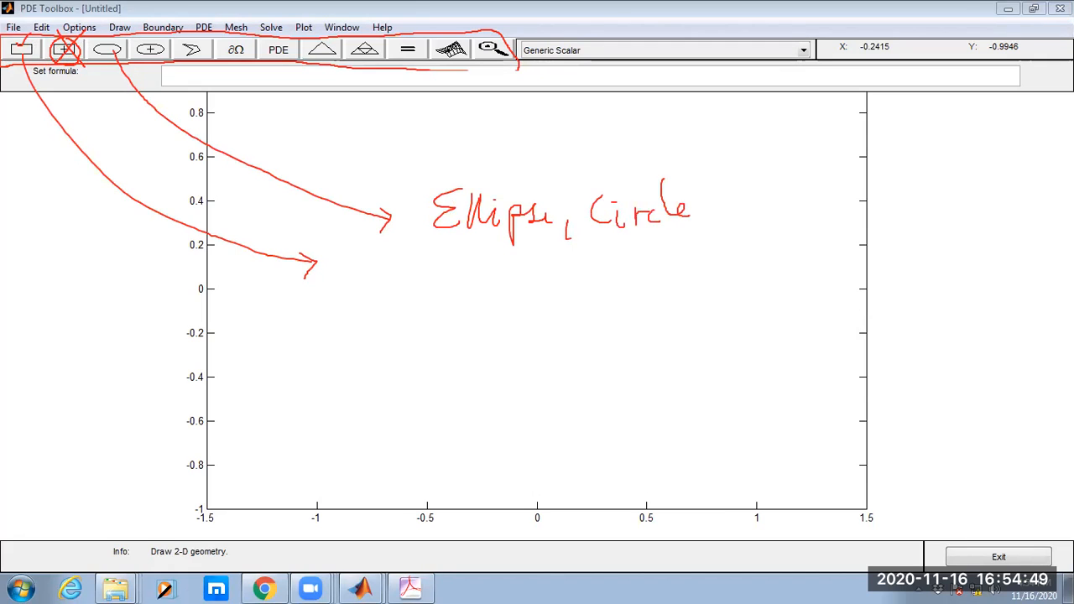
{"action": "left_click_drag", "start_coordinate": [413, 258], "coordinate": [403, 277]}
{"action": "mouse_move", "coordinate": [417, 271]}
{"action": "left_mouse_down"}
{"action": "mouse_move", "coordinate": [422, 303]}
{"action": "mouse_move", "coordinate": [457, 267]}
{"action": "mouse_move", "coordinate": [461, 278]}
{"action": "mouse_move", "coordinate": [478, 265]}
{"action": "mouse_move", "coordinate": [482, 287]}
{"action": "mouse_move", "coordinate": [522, 262]}
{"action": "mouse_move", "coordinate": [533, 274]}
{"action": "mouse_move", "coordinate": [570, 267]}
{"action": "mouse_move", "coordinate": [597, 287]}
{"action": "mouse_move", "coordinate": [599, 270]}
{"action": "left_mouse_up"}
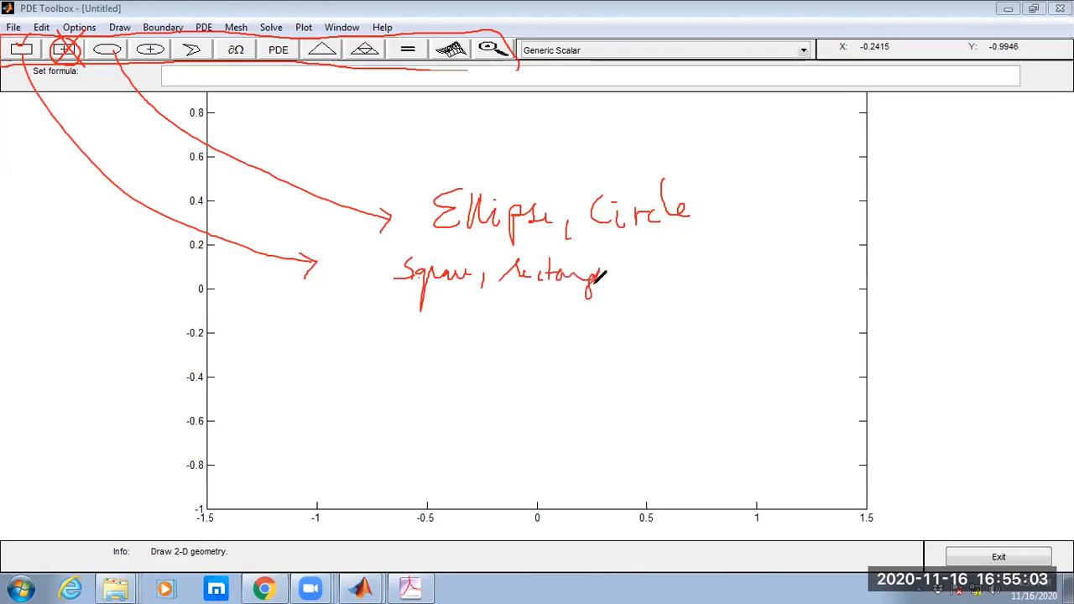
{"action": "mouse_move", "coordinate": [200, 52]}
{"action": "left_mouse_down"}
{"action": "mouse_move", "coordinate": [302, 277]}
{"action": "mouse_move", "coordinate": [310, 331]}
{"action": "left_mouse_up"}
{"action": "mouse_move", "coordinate": [405, 358]}
{"action": "left_mouse_down"}
{"action": "mouse_move", "coordinate": [407, 405]}
{"action": "mouse_move", "coordinate": [489, 405]}
{"action": "left_mouse_up"}
{"action": "mouse_move", "coordinate": [487, 446]}
{"action": "left_mouse_down"}
{"action": "mouse_move", "coordinate": [619, 443]}
{"action": "mouse_move", "coordinate": [617, 354]}
{"action": "mouse_move", "coordinate": [547, 366]}
{"action": "mouse_move", "coordinate": [525, 356]}
{"action": "mouse_move", "coordinate": [526, 309]}
{"action": "mouse_move", "coordinate": [457, 315]}
{"action": "mouse_move", "coordinate": [459, 349]}
{"action": "mouse_move", "coordinate": [411, 354]}
{"action": "left_mouse_up"}
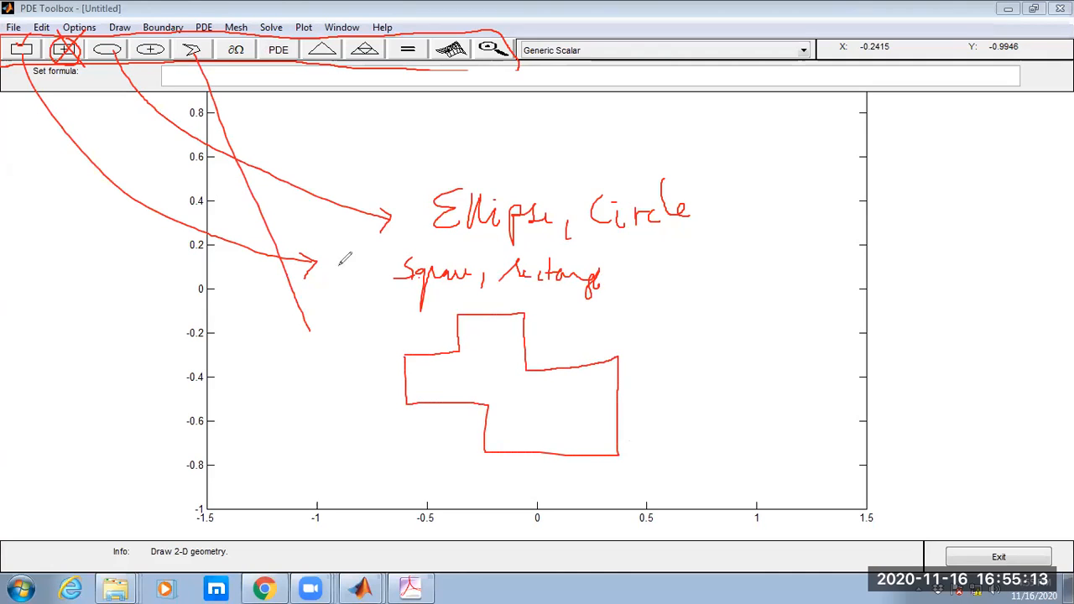
{"action": "left_click_drag", "start_coordinate": [178, 36], "coordinate": [192, 70]}
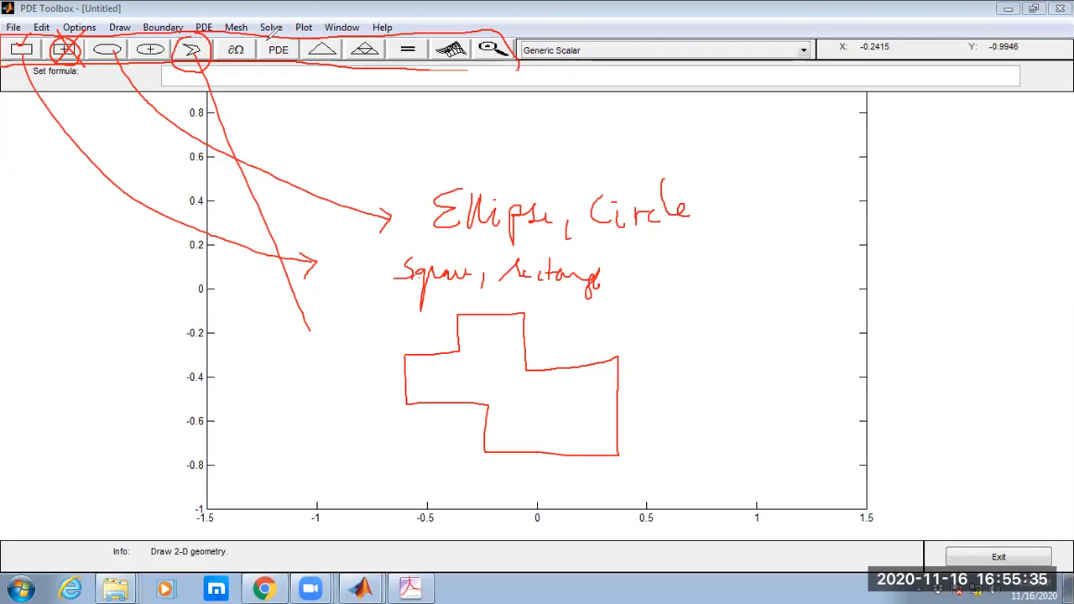
{"action": "mouse_move", "coordinate": [263, 50]}
{"action": "left_mouse_down"}
{"action": "mouse_move", "coordinate": [298, 60]}
{"action": "mouse_move", "coordinate": [290, 25]}
{"action": "mouse_move", "coordinate": [266, 42]}
{"action": "left_mouse_up"}
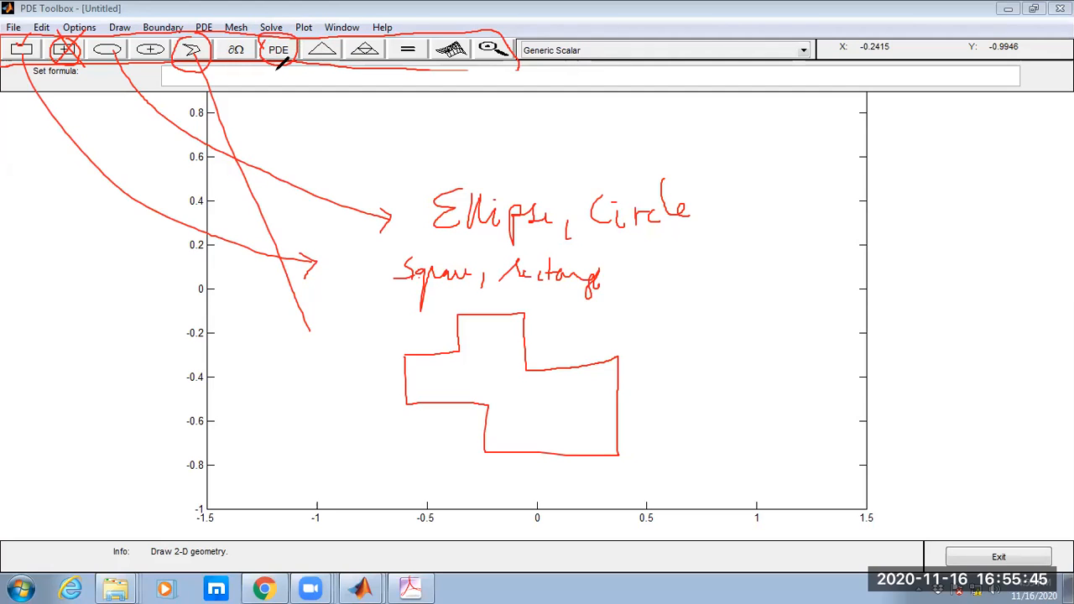
{"action": "mouse_move", "coordinate": [231, 76]}
{"action": "left_mouse_down"}
{"action": "mouse_move", "coordinate": [245, 26]}
{"action": "mouse_move", "coordinate": [223, 43]}
{"action": "mouse_move", "coordinate": [245, 68]}
{"action": "mouse_move", "coordinate": [196, 292]}
{"action": "left_mouse_up"}
{"action": "mouse_move", "coordinate": [256, 388]}
{"action": "left_mouse_down"}
{"action": "mouse_move", "coordinate": [268, 376]}
{"action": "mouse_move", "coordinate": [283, 388]}
{"action": "left_mouse_up"}
{"action": "mouse_move", "coordinate": [474, 383]}
{"action": "left_mouse_down"}
{"action": "mouse_move", "coordinate": [508, 369]}
{"action": "mouse_move", "coordinate": [520, 386]}
{"action": "left_mouse_up"}
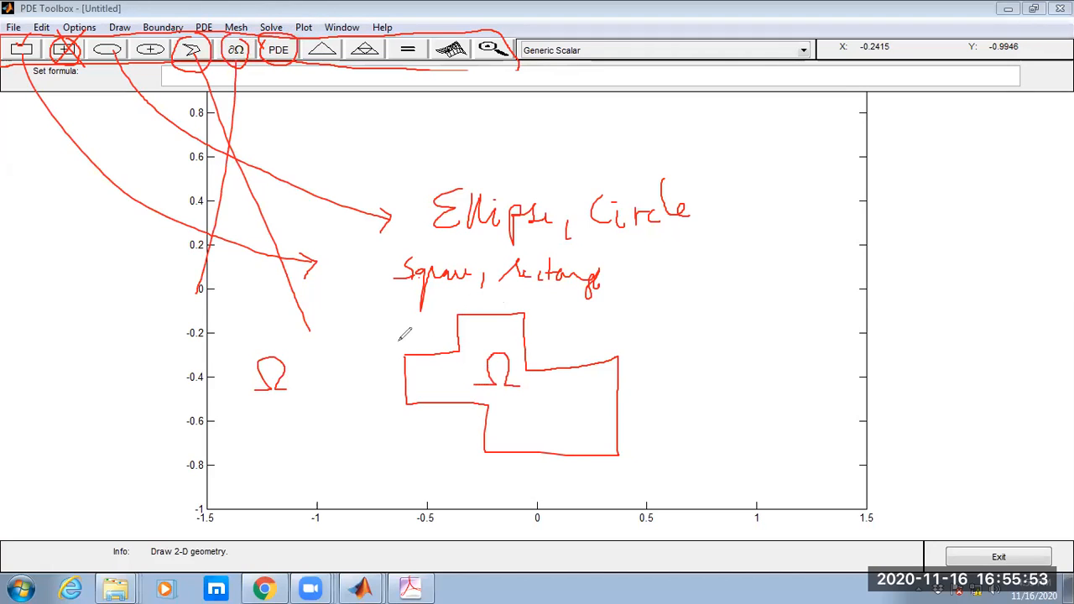
{"action": "mouse_move", "coordinate": [645, 380]}
{"action": "left_mouse_down"}
{"action": "mouse_move", "coordinate": [640, 388]}
{"action": "mouse_move", "coordinate": [663, 396]}
{"action": "mouse_move", "coordinate": [660, 382]}
{"action": "mouse_move", "coordinate": [676, 397]}
{"action": "mouse_move", "coordinate": [694, 386]}
{"action": "left_mouse_up"}
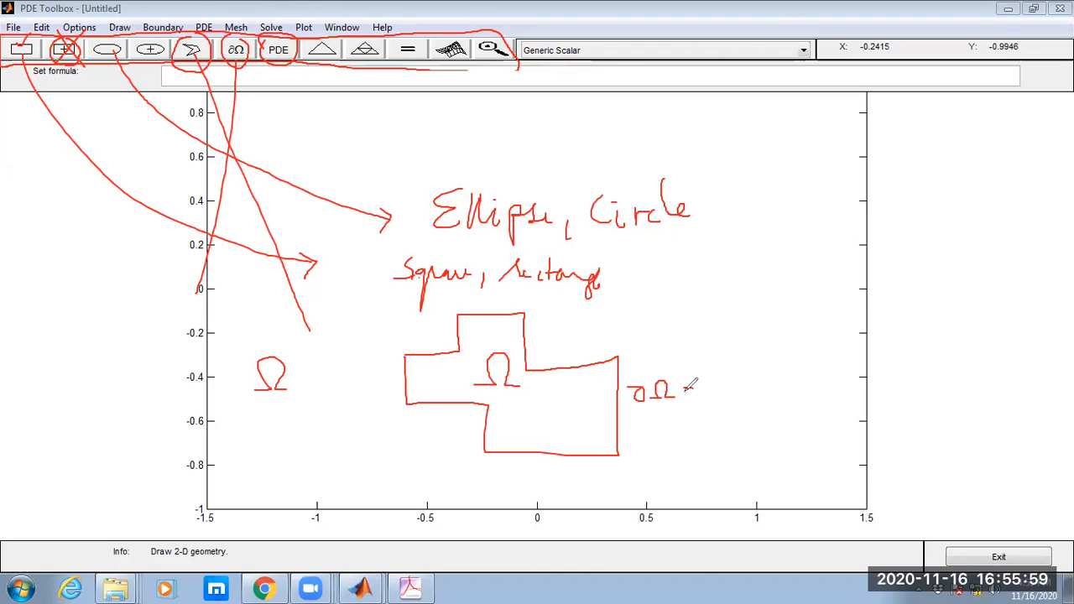
{"action": "mouse_move", "coordinate": [732, 378]}
{"action": "left_mouse_down"}
{"action": "mouse_move", "coordinate": [711, 409]}
{"action": "mouse_move", "coordinate": [730, 385]}
{"action": "mouse_move", "coordinate": [715, 381]}
{"action": "mouse_move", "coordinate": [712, 401]}
{"action": "mouse_move", "coordinate": [705, 391]}
{"action": "left_mouse_up"}
{"action": "mouse_move", "coordinate": [735, 387]}
{"action": "left_mouse_down"}
{"action": "mouse_move", "coordinate": [718, 369]}
{"action": "mouse_move", "coordinate": [713, 405]}
{"action": "left_mouse_up"}
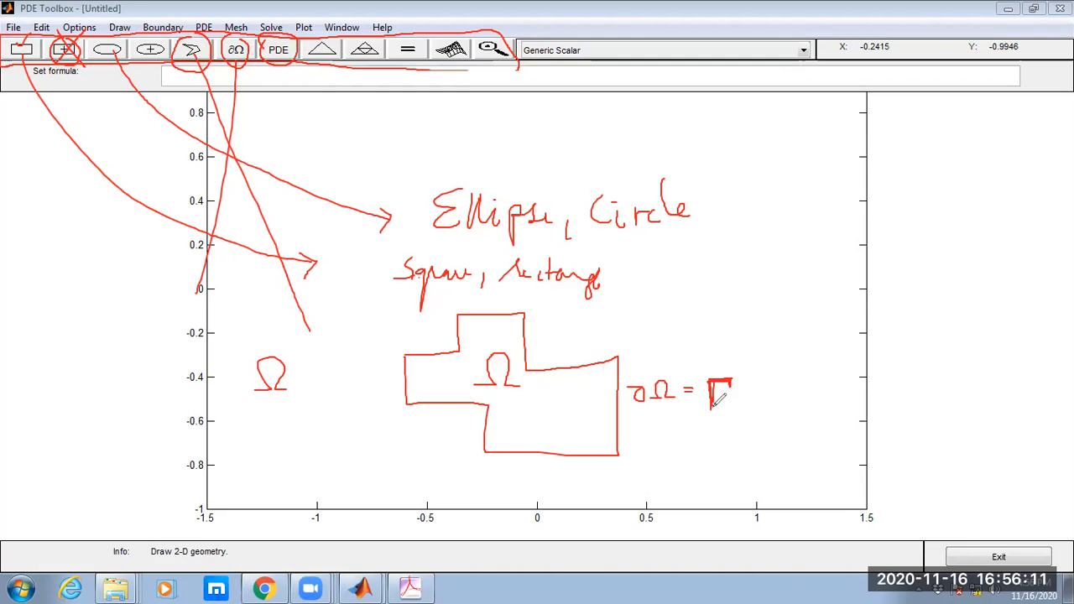
{"action": "left_click_drag", "start_coordinate": [411, 379], "coordinate": [490, 337]}
{"action": "mouse_move", "coordinate": [515, 413]}
{"action": "left_mouse_down"}
{"action": "mouse_move", "coordinate": [542, 382]}
{"action": "mouse_move", "coordinate": [561, 395]}
{"action": "left_mouse_up"}
{"action": "left_click_drag", "start_coordinate": [577, 435], "coordinate": [601, 411]}
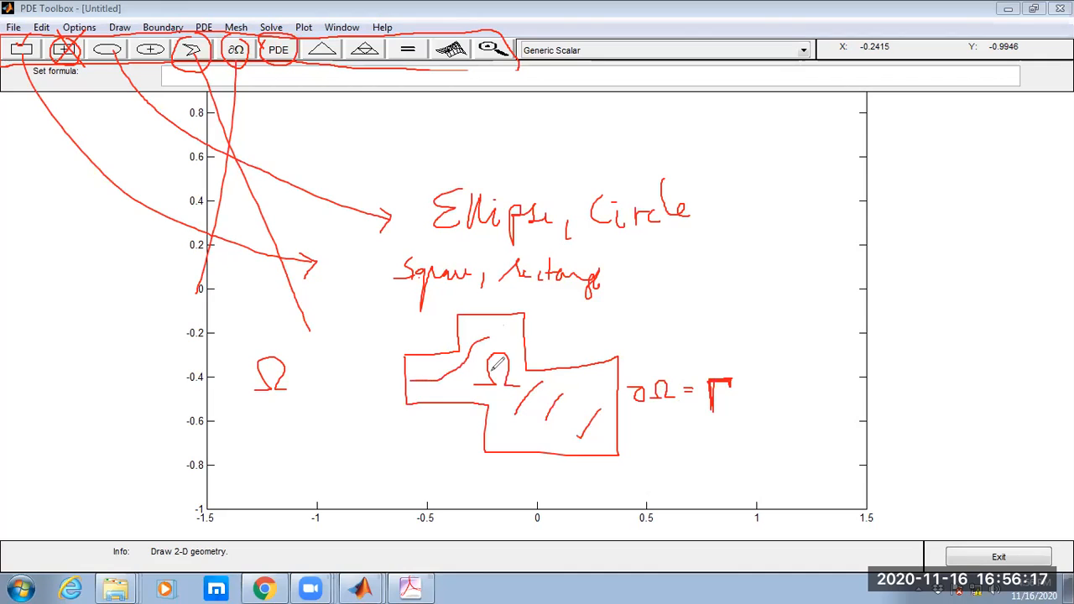
{"action": "left_click_drag", "start_coordinate": [324, 41], "coordinate": [324, 70]}
{"action": "mouse_move", "coordinate": [327, 104]}
{"action": "left_mouse_down"}
{"action": "mouse_move", "coordinate": [323, 416]}
{"action": "mouse_move", "coordinate": [294, 461]}
{"action": "mouse_move", "coordinate": [307, 453]}
{"action": "left_mouse_up"}
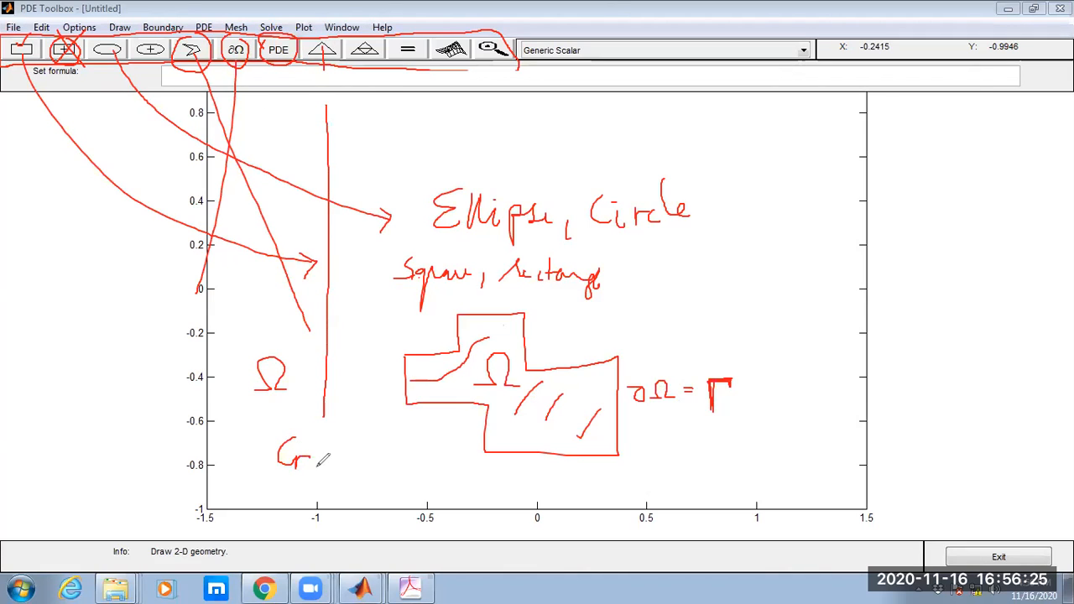
{"action": "mouse_move", "coordinate": [327, 451]}
{"action": "left_mouse_down"}
{"action": "mouse_move", "coordinate": [360, 445]}
{"action": "mouse_move", "coordinate": [367, 456]}
{"action": "mouse_move", "coordinate": [369, 438]}
{"action": "mouse_move", "coordinate": [380, 467]}
{"action": "mouse_move", "coordinate": [402, 432]}
{"action": "mouse_move", "coordinate": [413, 471]}
{"action": "mouse_move", "coordinate": [463, 424]}
{"action": "mouse_move", "coordinate": [468, 453]}
{"action": "left_mouse_up"}
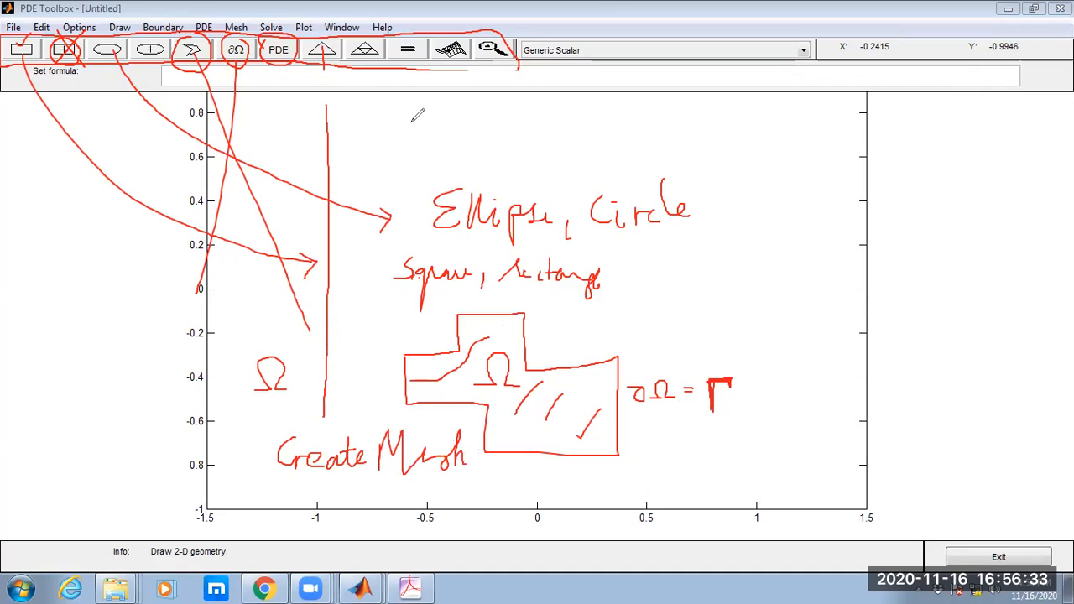
{"action": "mouse_move", "coordinate": [566, 105]}
{"action": "left_mouse_down"}
{"action": "mouse_move", "coordinate": [759, 174]}
{"action": "mouse_move", "coordinate": [746, 240]}
{"action": "left_mouse_up"}
{"action": "mouse_move", "coordinate": [763, 191]}
{"action": "left_mouse_down"}
{"action": "mouse_move", "coordinate": [759, 214]}
{"action": "mouse_move", "coordinate": [787, 219]}
{"action": "mouse_move", "coordinate": [793, 210]}
{"action": "mouse_move", "coordinate": [786, 261]}
{"action": "mouse_move", "coordinate": [798, 240]}
{"action": "mouse_move", "coordinate": [835, 251]}
{"action": "left_mouse_up"}
{"action": "left_click", "coordinate": [792, 225]}
{"action": "left_click", "coordinate": [839, 253]}
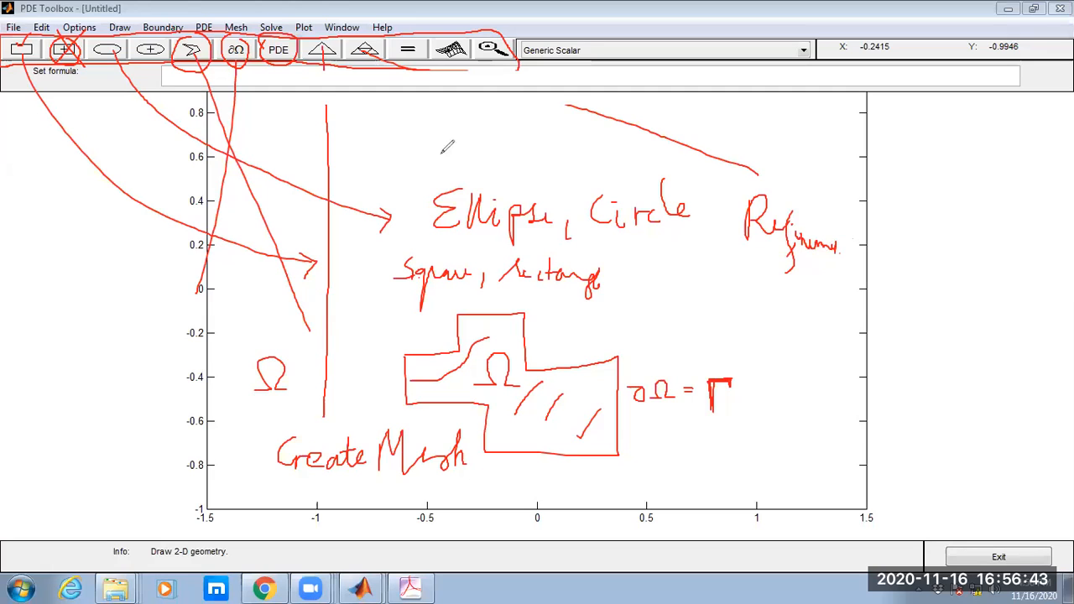
{"action": "left_click_drag", "start_coordinate": [451, 105], "coordinate": [481, 142]}
{"action": "mouse_move", "coordinate": [517, 137]}
{"action": "left_mouse_down"}
{"action": "mouse_move", "coordinate": [504, 159]}
{"action": "mouse_move", "coordinate": [545, 147]}
{"action": "mouse_move", "coordinate": [554, 156]}
{"action": "mouse_move", "coordinate": [560, 142]}
{"action": "mouse_move", "coordinate": [579, 158]}
{"action": "left_mouse_up"}
{"action": "mouse_move", "coordinate": [554, 118]}
{"action": "left_mouse_down"}
{"action": "mouse_move", "coordinate": [500, 138]}
{"action": "mouse_move", "coordinate": [580, 169]}
{"action": "mouse_move", "coordinate": [541, 116]}
{"action": "left_mouse_up"}
{"action": "mouse_move", "coordinate": [441, 38]}
{"action": "left_mouse_down"}
{"action": "mouse_move", "coordinate": [476, 64]}
{"action": "mouse_move", "coordinate": [470, 32]}
{"action": "mouse_move", "coordinate": [444, 27]}
{"action": "mouse_move", "coordinate": [495, 65]}
{"action": "left_mouse_up"}
{"action": "mouse_move", "coordinate": [601, 106]}
{"action": "left_mouse_down"}
{"action": "mouse_move", "coordinate": [714, 127]}
{"action": "mouse_move", "coordinate": [782, 156]}
{"action": "left_mouse_up"}
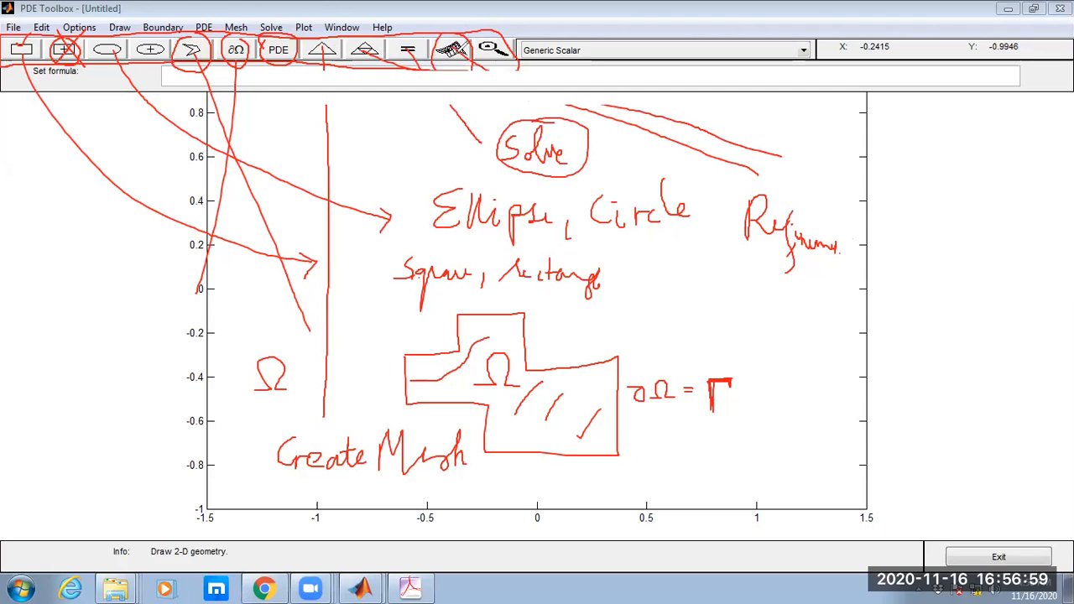
{"action": "mouse_move", "coordinate": [800, 126]}
{"action": "left_mouse_down"}
{"action": "mouse_move", "coordinate": [793, 147]}
{"action": "mouse_move", "coordinate": [833, 143]}
{"action": "mouse_move", "coordinate": [845, 107]}
{"action": "mouse_move", "coordinate": [842, 136]}
{"action": "mouse_move", "coordinate": [856, 139]}
{"action": "left_mouse_up"}
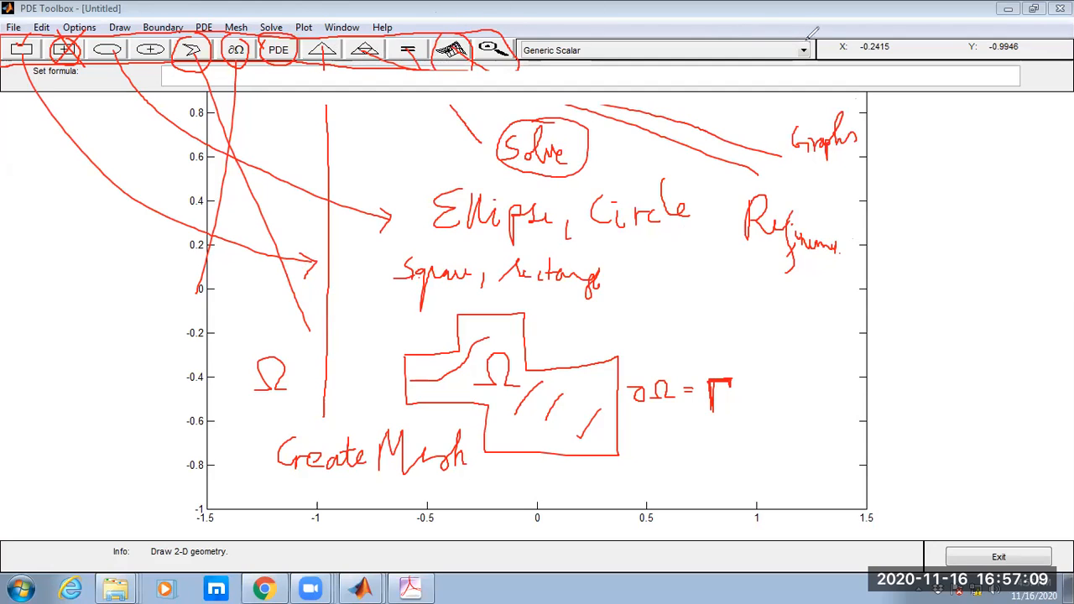
{"action": "left_click", "coordinate": [752, 70]}
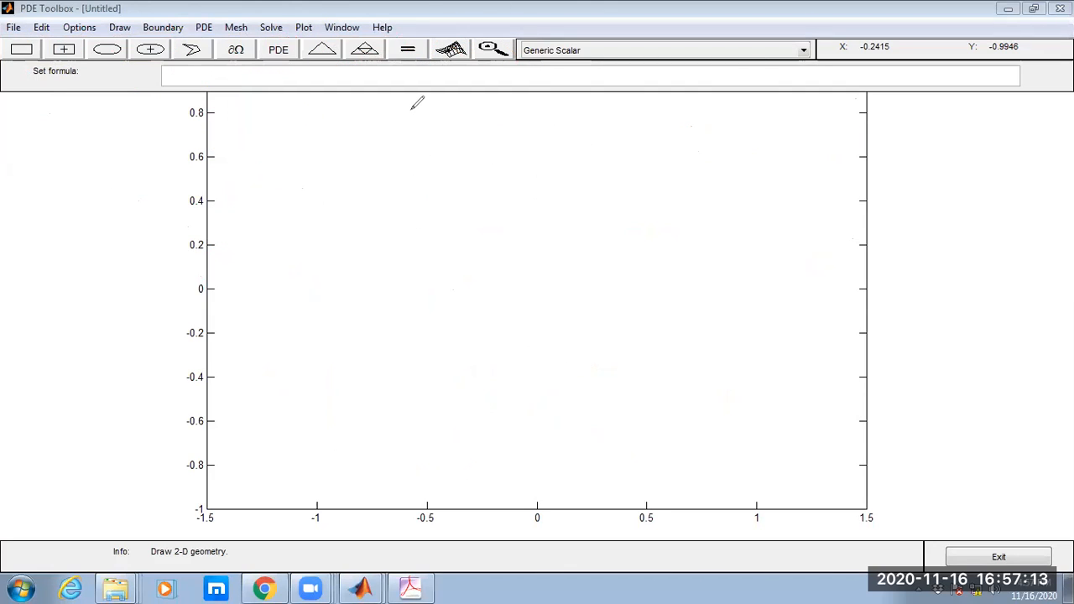
Annotate the empty axes with a hand-drawn square whose corners are labelled (0,0), (1,0), (1,1) and 0,1.
{"action": "left_click_drag", "start_coordinate": [443, 183], "coordinate": [441, 326]}
{"action": "mouse_move", "coordinate": [446, 186]}
{"action": "left_mouse_down"}
{"action": "mouse_move", "coordinate": [606, 190]}
{"action": "mouse_move", "coordinate": [599, 326]}
{"action": "left_mouse_up"}
{"action": "left_click_drag", "start_coordinate": [439, 324], "coordinate": [603, 328]}
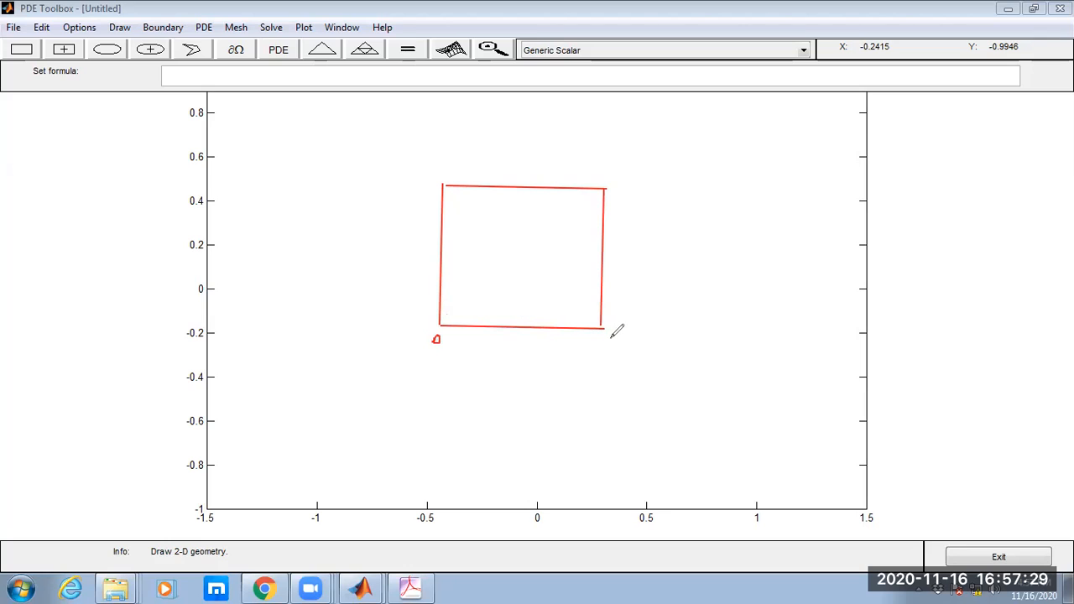
{"action": "left_click_drag", "start_coordinate": [435, 159], "coordinate": [435, 178]}
{"action": "mouse_move", "coordinate": [609, 169]}
{"action": "left_mouse_down"}
{"action": "mouse_move", "coordinate": [617, 186]}
{"action": "mouse_move", "coordinate": [640, 188]}
{"action": "mouse_move", "coordinate": [601, 184]}
{"action": "left_mouse_up"}
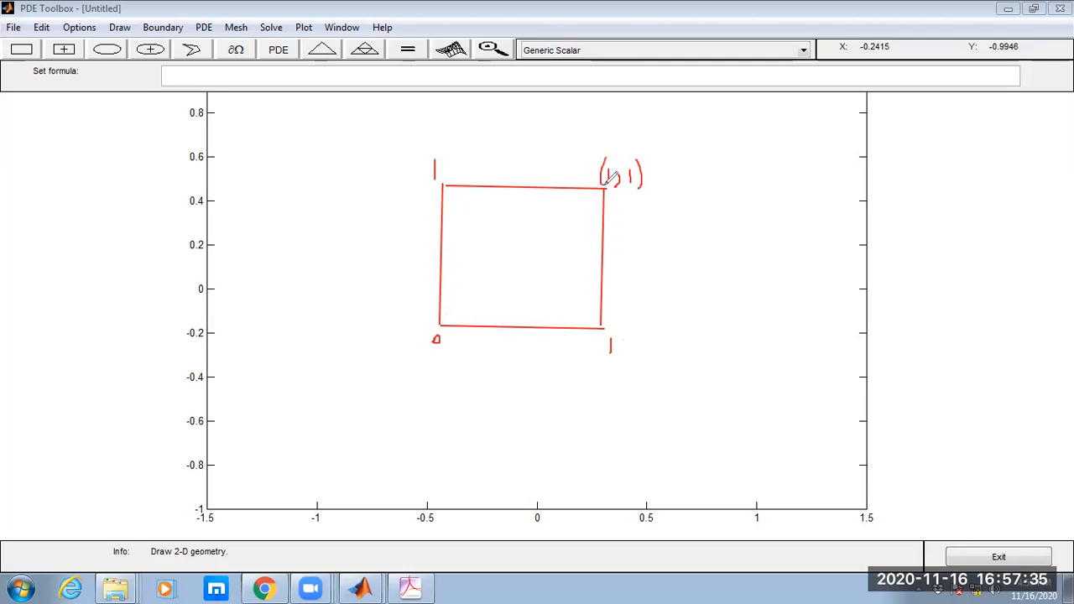
{"action": "mouse_move", "coordinate": [622, 349]}
{"action": "left_mouse_down"}
{"action": "mouse_move", "coordinate": [619, 359]}
{"action": "mouse_move", "coordinate": [637, 336]}
{"action": "mouse_move", "coordinate": [648, 346]}
{"action": "mouse_move", "coordinate": [645, 363]}
{"action": "left_mouse_up"}
{"action": "left_click_drag", "start_coordinate": [611, 332], "coordinate": [612, 365]}
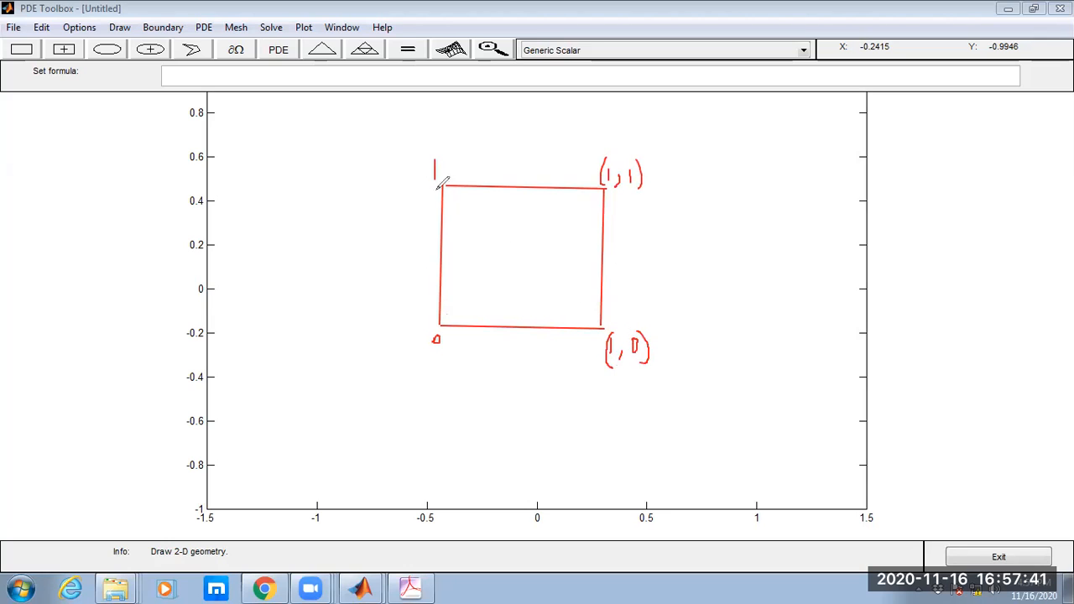
{"action": "left_click_drag", "start_coordinate": [403, 163], "coordinate": [420, 175]}
{"action": "mouse_move", "coordinate": [428, 345]}
{"action": "left_mouse_down"}
{"action": "mouse_move", "coordinate": [408, 355]}
{"action": "mouse_move", "coordinate": [449, 360]}
{"action": "left_mouse_up"}
Annotate all four sides of the square with u=0, write f=10 and Δu=10 beside it, and clear the annotations.
{"action": "left_click_drag", "start_coordinate": [370, 246], "coordinate": [443, 244]}
{"action": "mouse_move", "coordinate": [326, 228]}
{"action": "left_mouse_down"}
{"action": "mouse_move", "coordinate": [335, 239]}
{"action": "mouse_move", "coordinate": [359, 228]}
{"action": "left_mouse_up"}
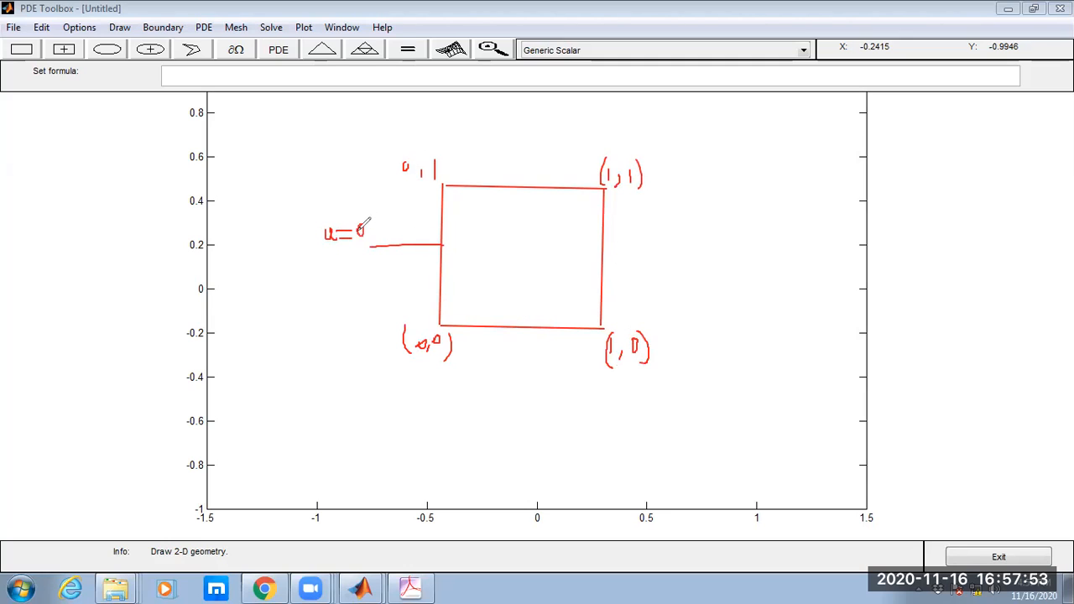
{"action": "mouse_move", "coordinate": [510, 167]}
{"action": "left_mouse_down"}
{"action": "mouse_move", "coordinate": [523, 178]}
{"action": "mouse_move", "coordinate": [542, 171]}
{"action": "left_mouse_up"}
{"action": "mouse_move", "coordinate": [615, 245]}
{"action": "left_mouse_down"}
{"action": "mouse_move", "coordinate": [622, 257]}
{"action": "mouse_move", "coordinate": [643, 244]}
{"action": "mouse_move", "coordinate": [650, 255]}
{"action": "mouse_move", "coordinate": [657, 239]}
{"action": "left_mouse_up"}
{"action": "mouse_move", "coordinate": [515, 336]}
{"action": "left_mouse_down"}
{"action": "mouse_move", "coordinate": [537, 349]}
{"action": "mouse_move", "coordinate": [543, 341]}
{"action": "left_mouse_up"}
{"action": "mouse_move", "coordinate": [760, 282]}
{"action": "left_mouse_down"}
{"action": "mouse_move", "coordinate": [739, 336]}
{"action": "mouse_move", "coordinate": [745, 310]}
{"action": "mouse_move", "coordinate": [760, 328]}
{"action": "mouse_move", "coordinate": [789, 317]}
{"action": "mouse_move", "coordinate": [784, 307]}
{"action": "left_mouse_up"}
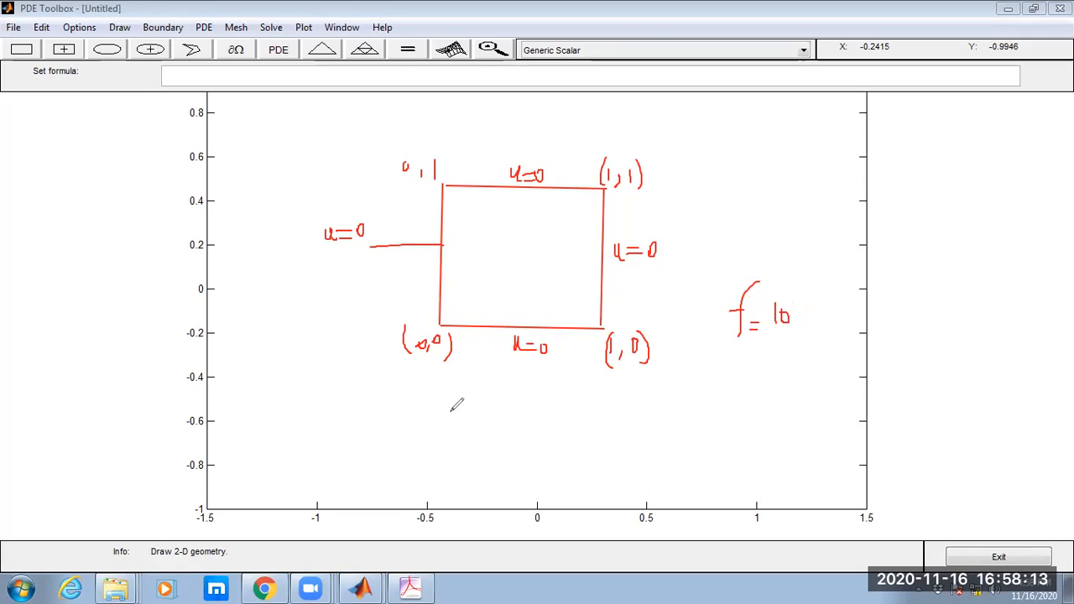
{"action": "mouse_move", "coordinate": [555, 388]}
{"action": "left_mouse_down"}
{"action": "mouse_move", "coordinate": [569, 404]}
{"action": "mouse_move", "coordinate": [544, 410]}
{"action": "mouse_move", "coordinate": [581, 394]}
{"action": "mouse_move", "coordinate": [586, 411]}
{"action": "left_mouse_up"}
{"action": "mouse_move", "coordinate": [590, 407]}
{"action": "left_mouse_down"}
{"action": "mouse_move", "coordinate": [613, 412]}
{"action": "mouse_move", "coordinate": [625, 399]}
{"action": "left_mouse_up"}
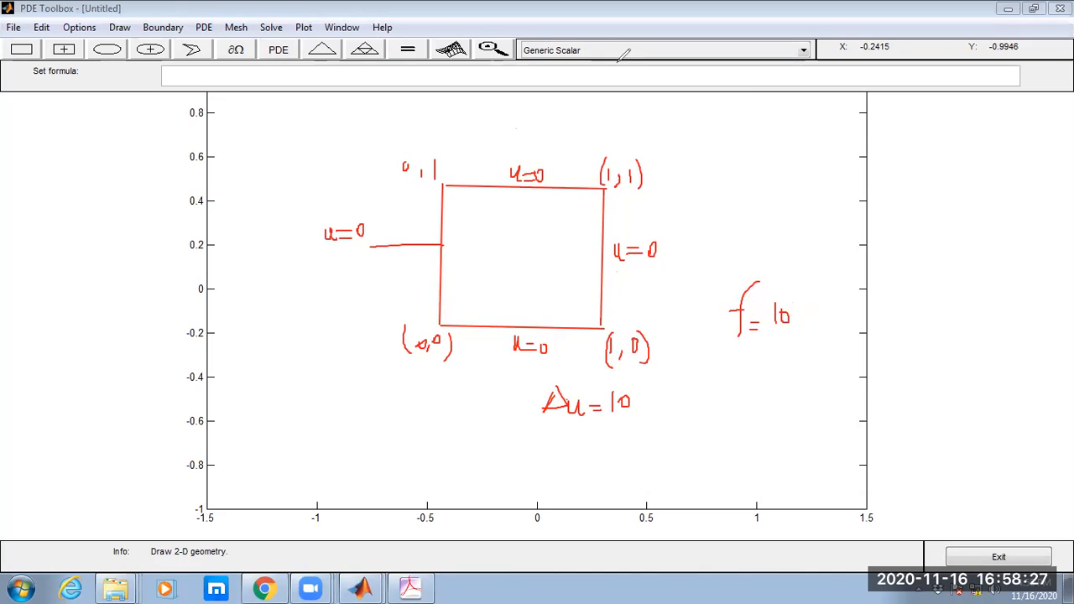
{"action": "left_click", "coordinate": [725, 122]}
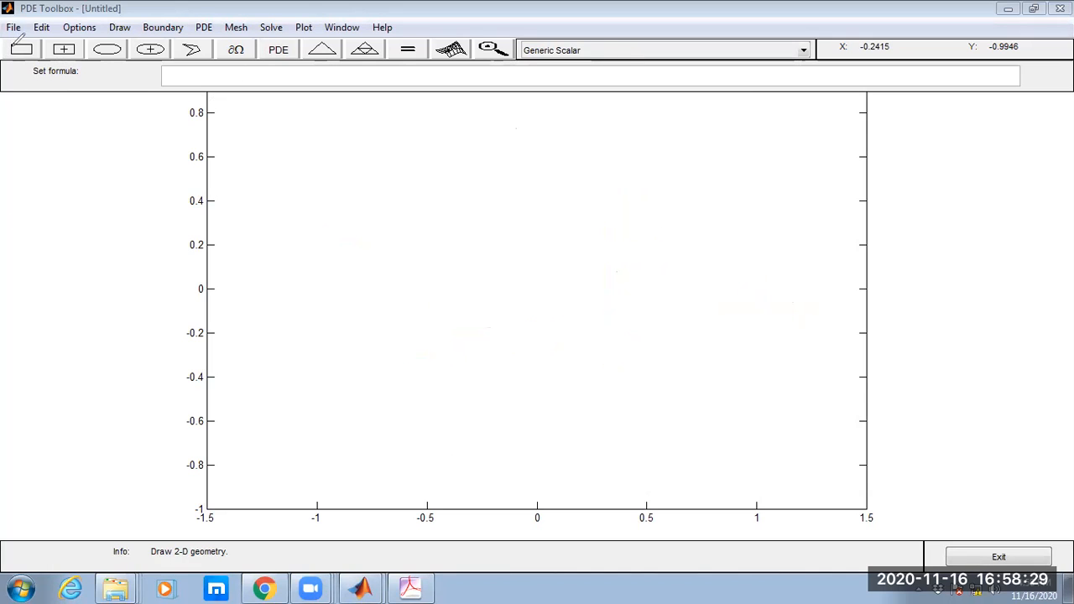
Draw a rectangle and set its left and bottom to 0 and its width and height to 1.
{"action": "left_click", "coordinate": [22, 51]}
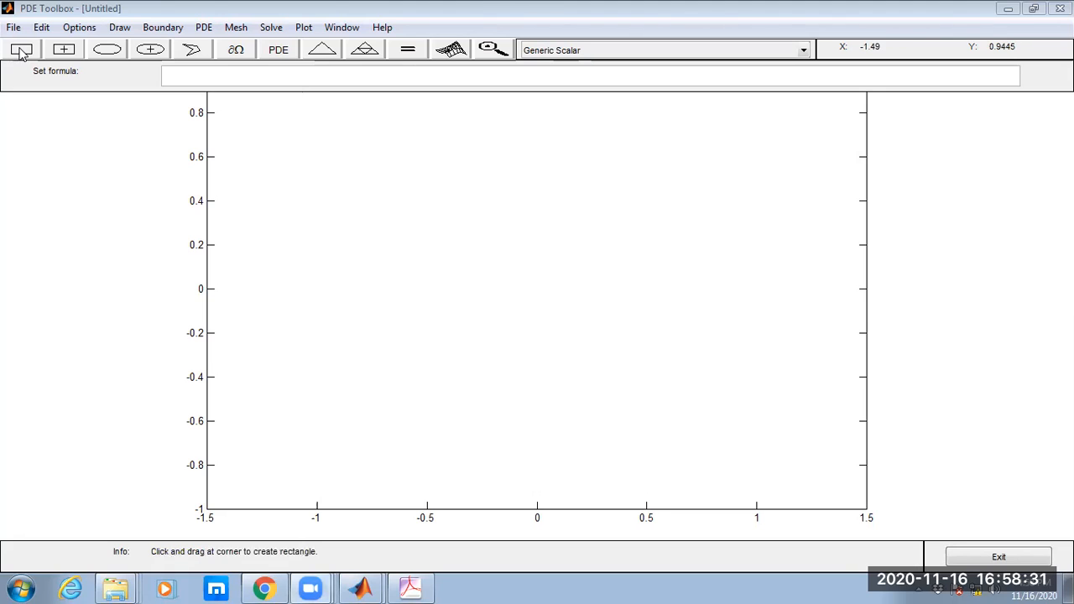
{"action": "left_click_drag", "start_coordinate": [357, 237], "coordinate": [643, 362]}
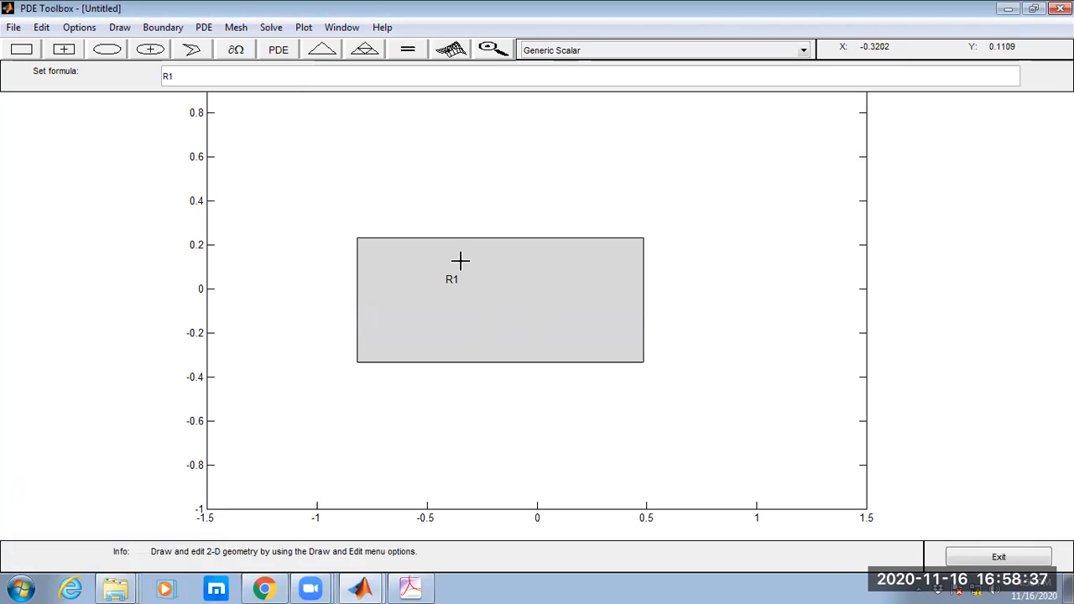
{"action": "double_click", "coordinate": [487, 313]}
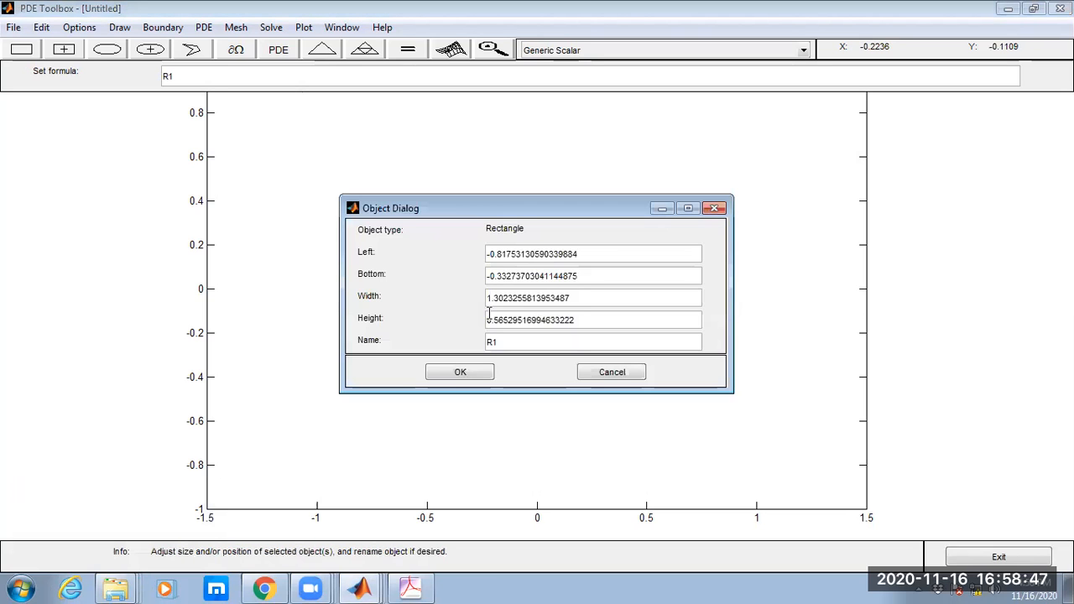
{"action": "left_click_drag", "start_coordinate": [469, 263], "coordinate": [459, 252]}
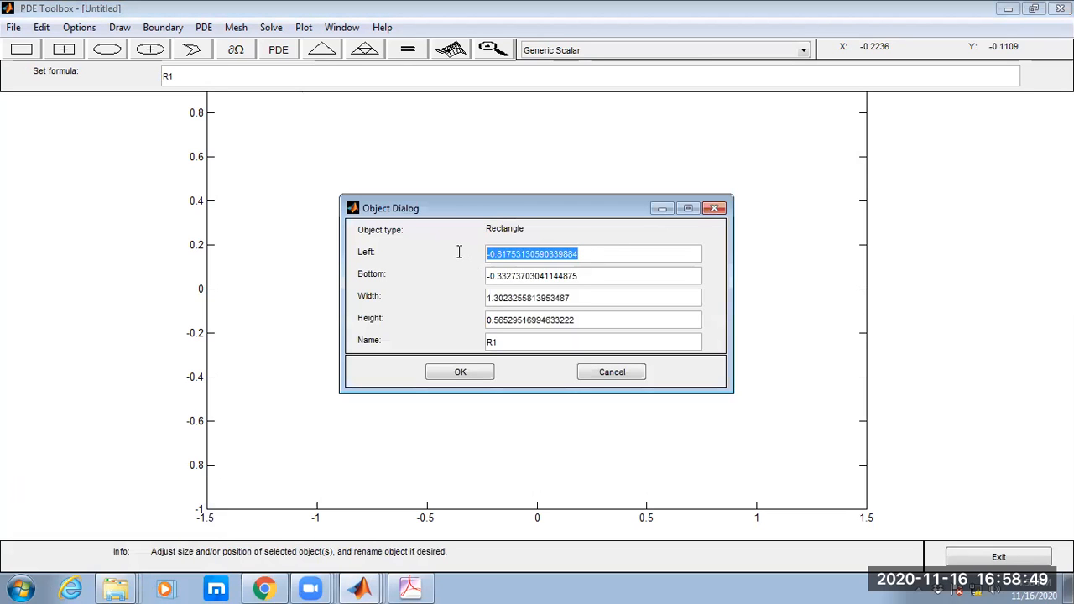
{"action": "type", "text": "0"}
{"action": "left_click_drag", "start_coordinate": [588, 276], "coordinate": [478, 282]}
{"action": "type", "text": "0"}
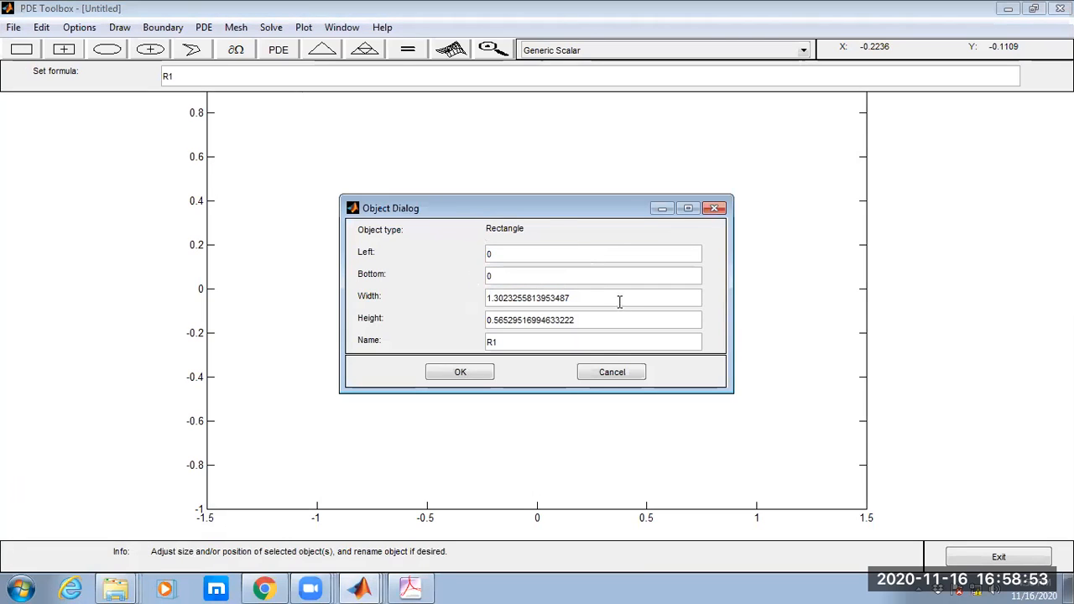
{"action": "left_click_drag", "start_coordinate": [620, 300], "coordinate": [486, 300]}
{"action": "type", "text": "0"}
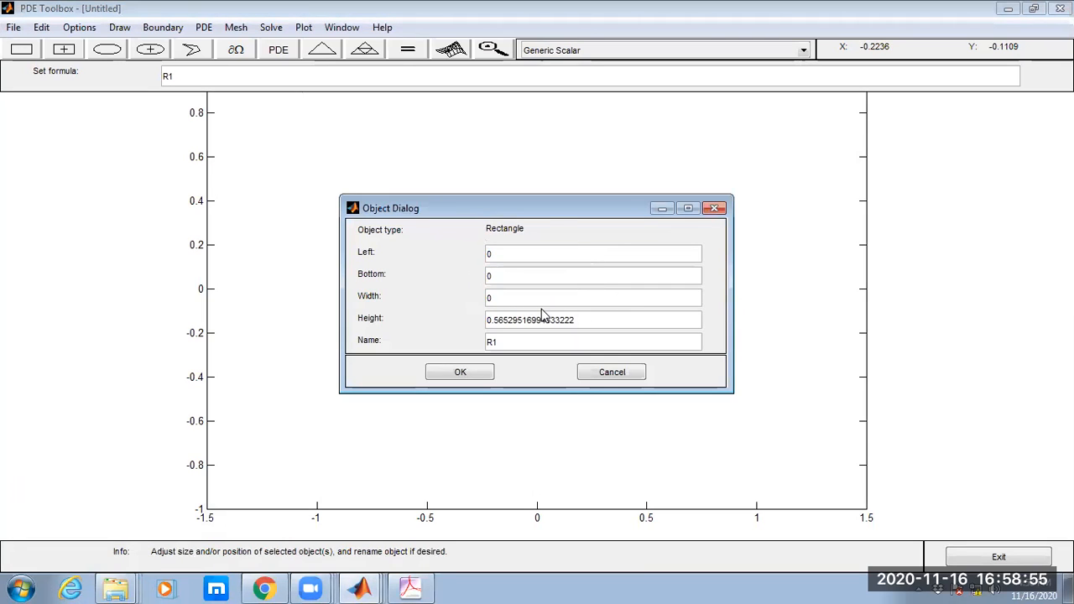
{"action": "left_click_drag", "start_coordinate": [588, 323], "coordinate": [477, 323]}
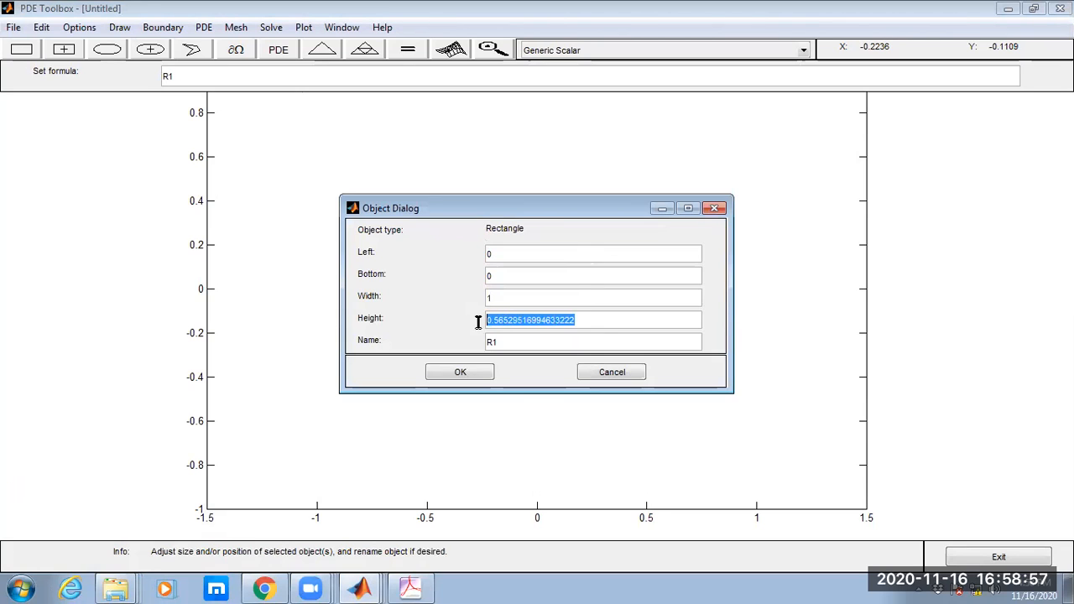
{"action": "type", "text": "1"}
{"action": "left_click", "coordinate": [457, 372]}
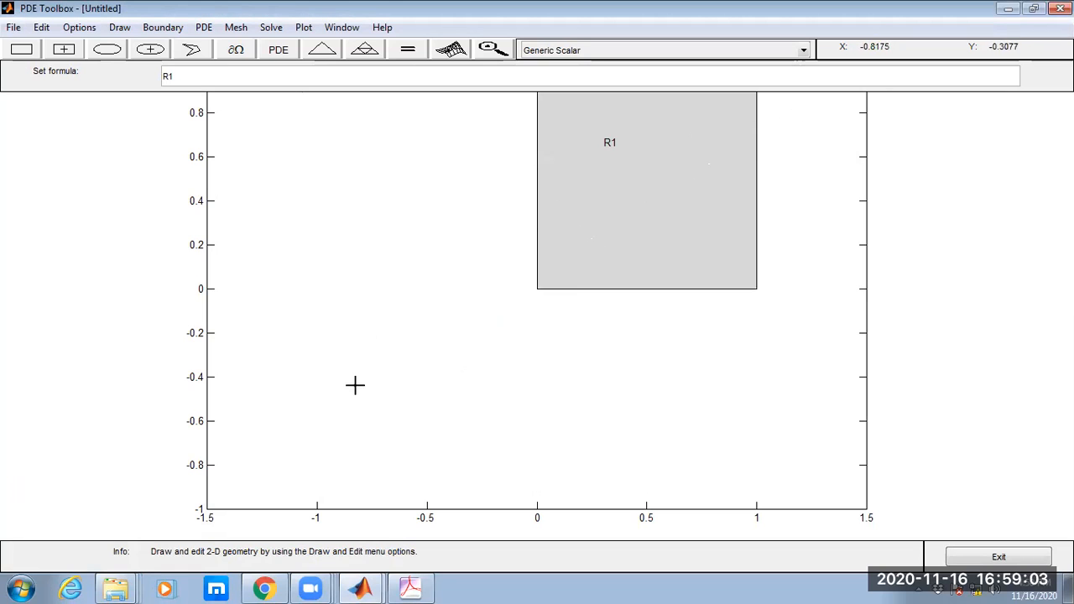
Set the Y-axis range to [-2 2] in the axes limits and apply it.
{"action": "left_click", "coordinate": [46, 29]}
{"action": "mouse_move", "coordinate": [70, 30]}
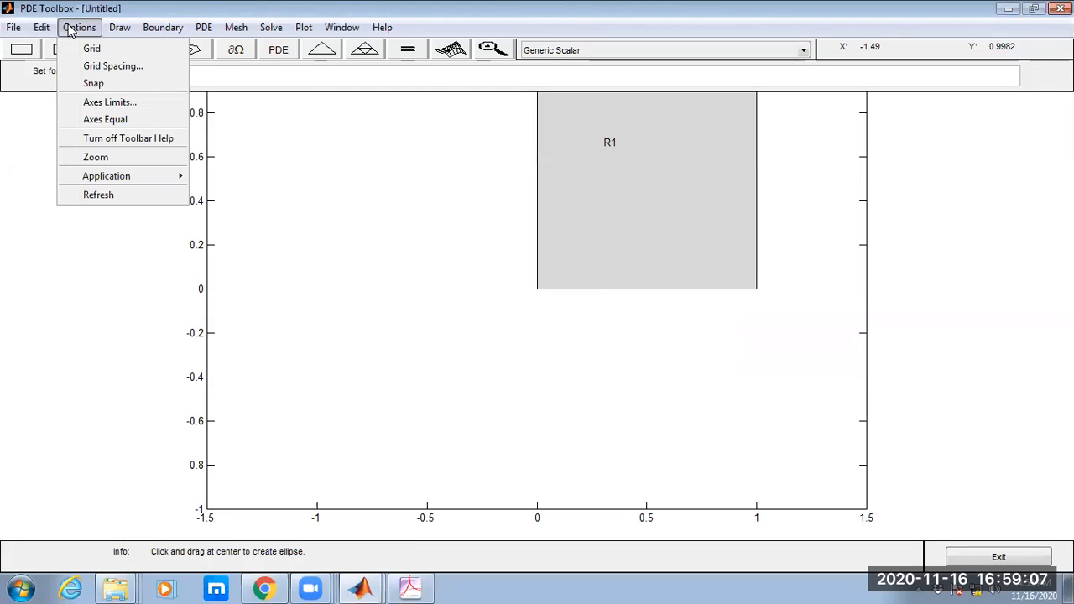
{"action": "left_click", "coordinate": [109, 101]}
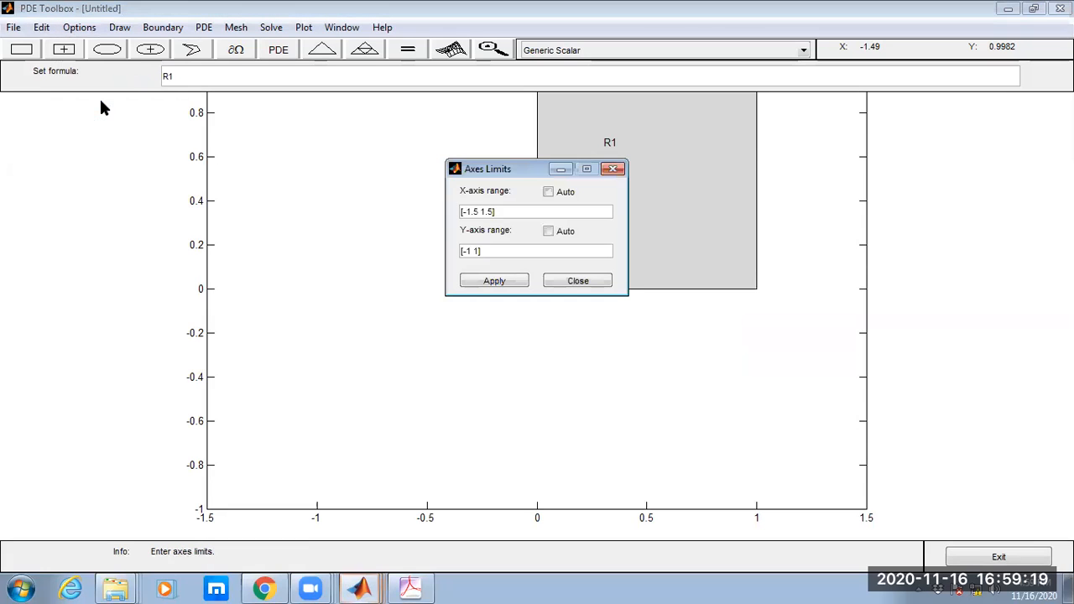
{"action": "left_click", "coordinate": [469, 251]}
{"action": "type", "text": "2"}
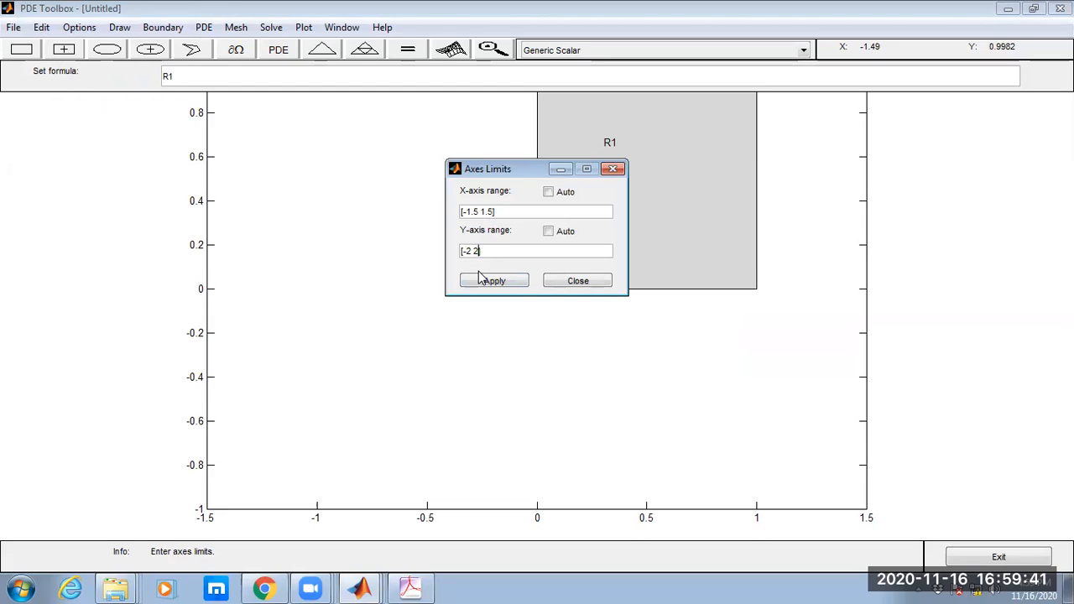
{"action": "key", "text": "BackSpace"}
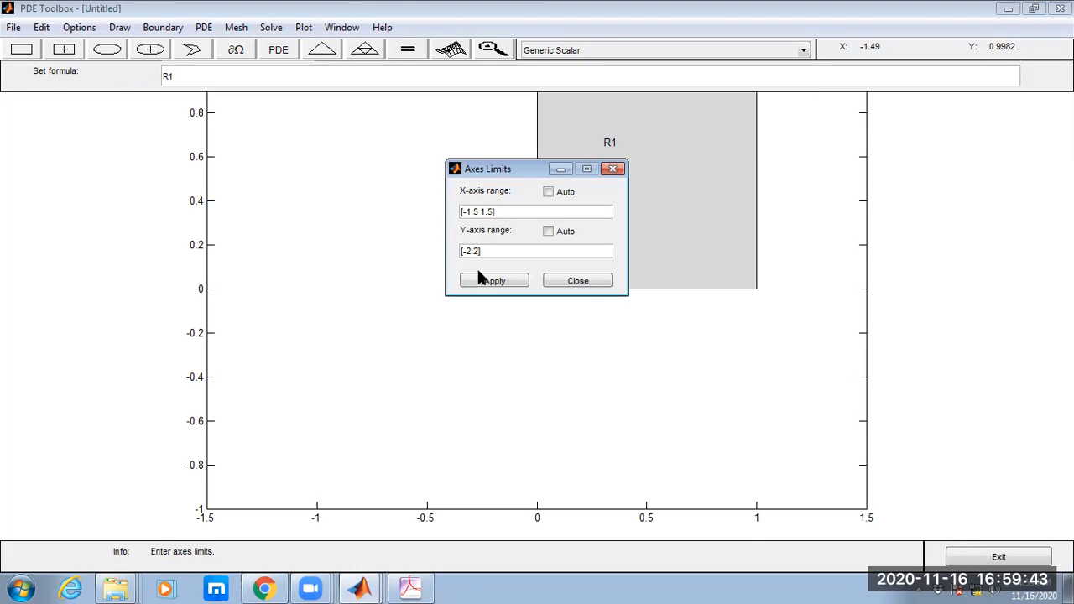
{"action": "left_click", "coordinate": [484, 283]}
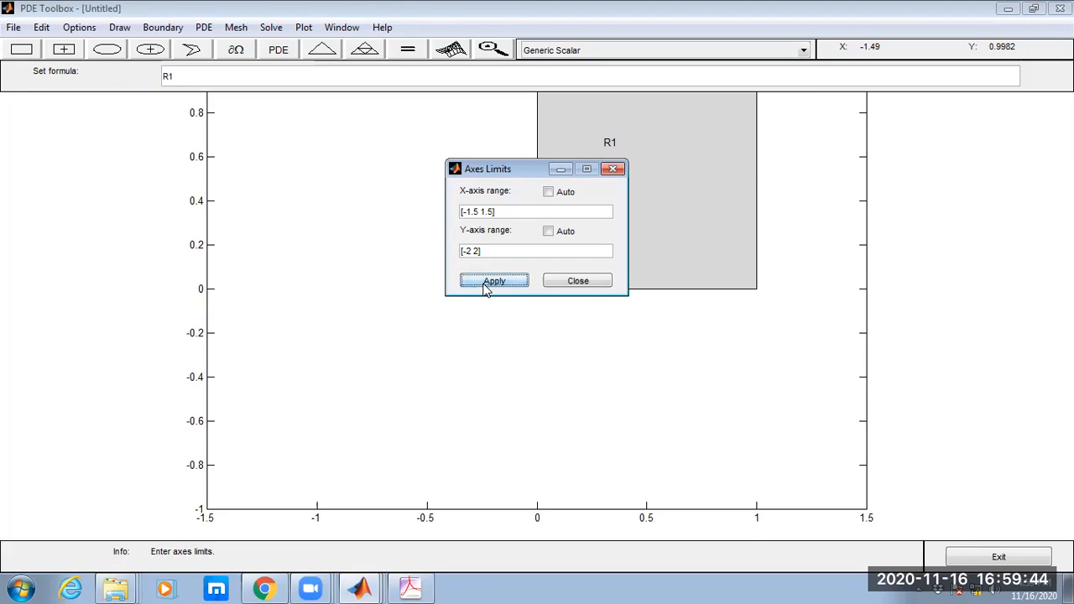
{"action": "left_click", "coordinate": [567, 282]}
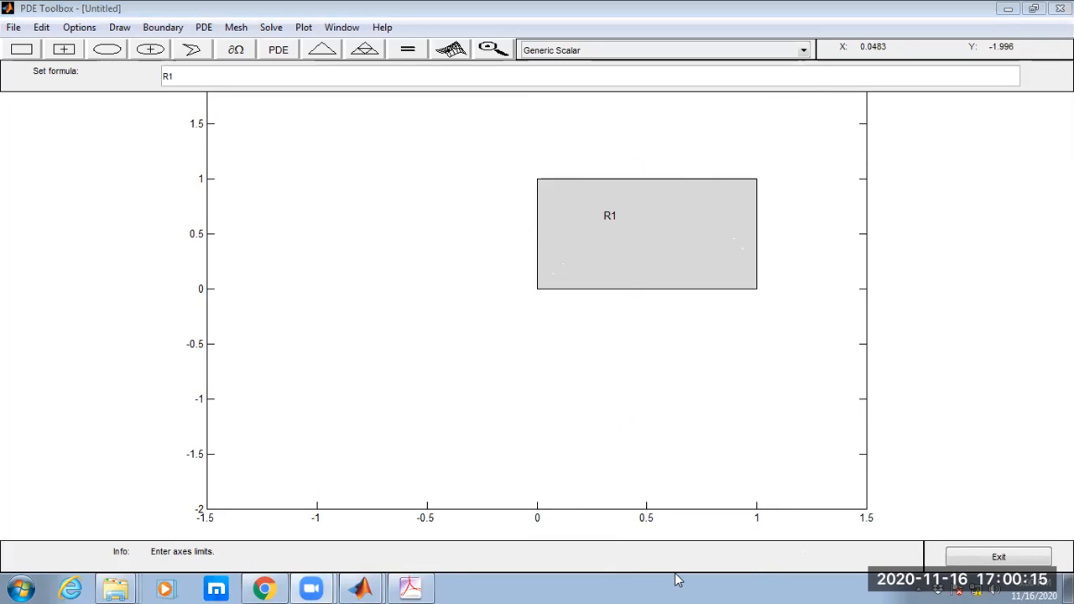
Mark the rectangle's extents from 0 to 1 along both axes with annotation lines, and clear them.
{"action": "mouse_move", "coordinate": [537, 485]}
{"action": "left_mouse_down"}
{"action": "mouse_move", "coordinate": [629, 479]}
{"action": "mouse_move", "coordinate": [760, 492]}
{"action": "left_mouse_up"}
{"action": "left_click_drag", "start_coordinate": [223, 288], "coordinate": [539, 290]}
{"action": "left_click_drag", "start_coordinate": [218, 176], "coordinate": [537, 180]}
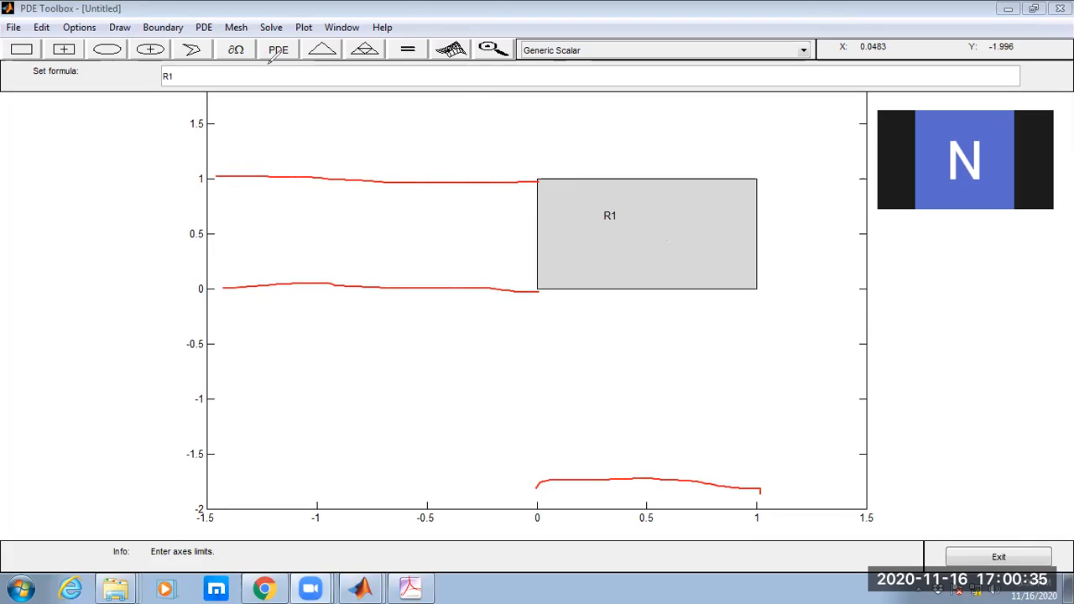
{"action": "left_click", "coordinate": [456, 125]}
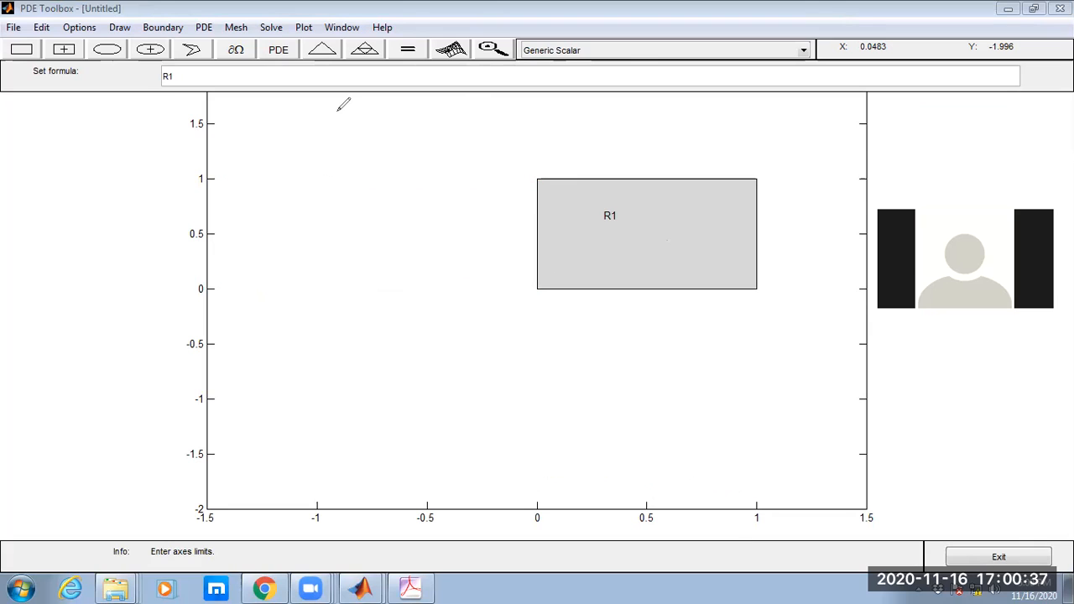
Set the axes to equal scaling, and generate a triangular mesh on the square, refined once.
{"action": "left_click", "coordinate": [77, 28]}
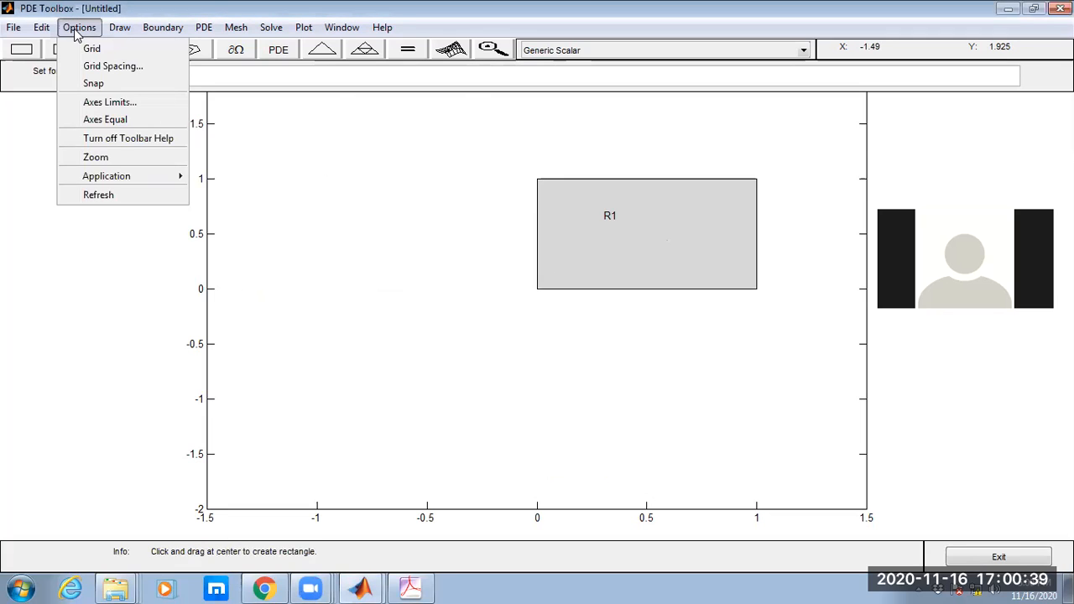
{"action": "left_click", "coordinate": [112, 124]}
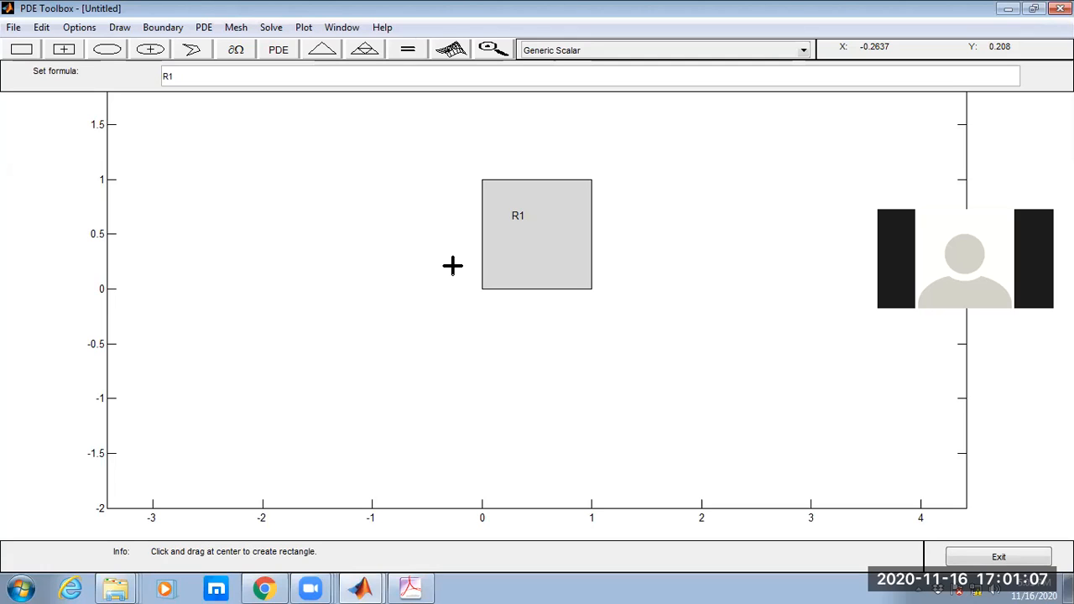
{"action": "left_click", "coordinate": [324, 51]}
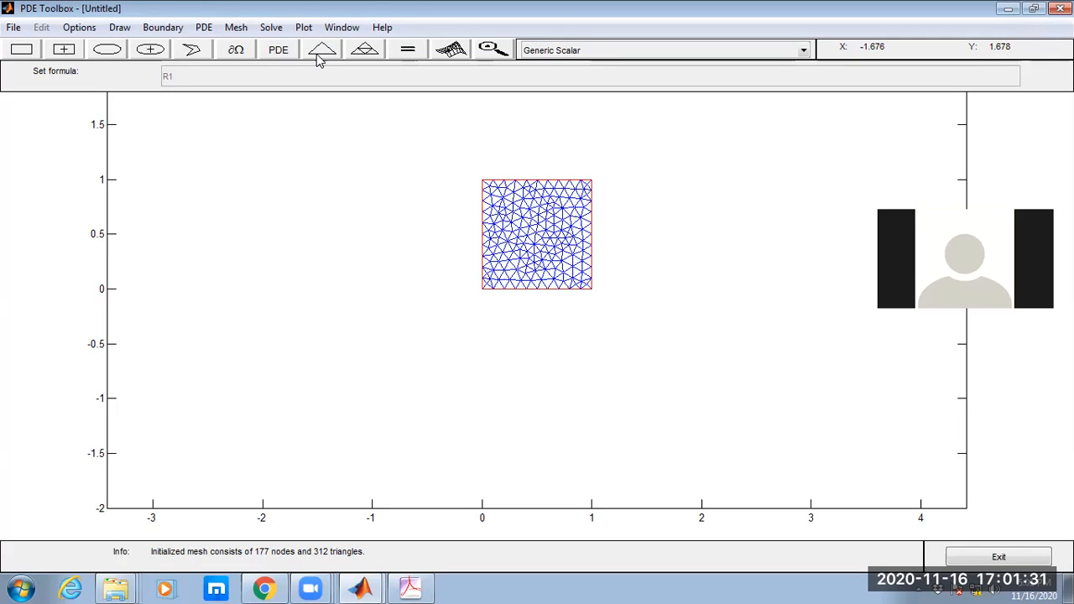
{"action": "left_click", "coordinate": [367, 52]}
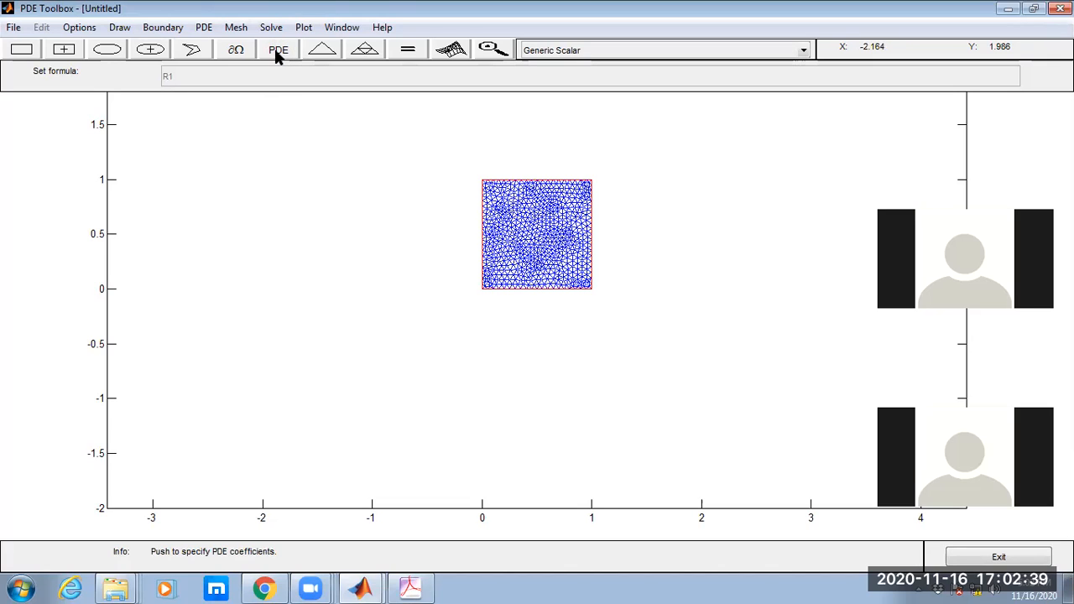
Open the PDE specification, circle the elliptic equation with an arrow, tick coefficient c, and annotate -div(∇u).
{"action": "left_click", "coordinate": [203, 28]}
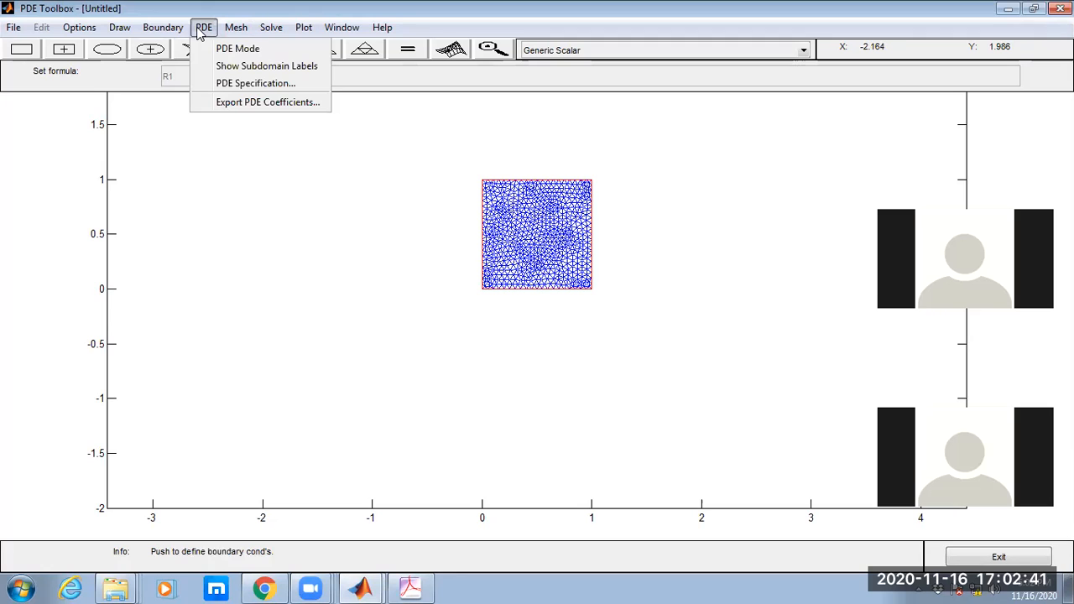
{"action": "left_click", "coordinate": [217, 86]}
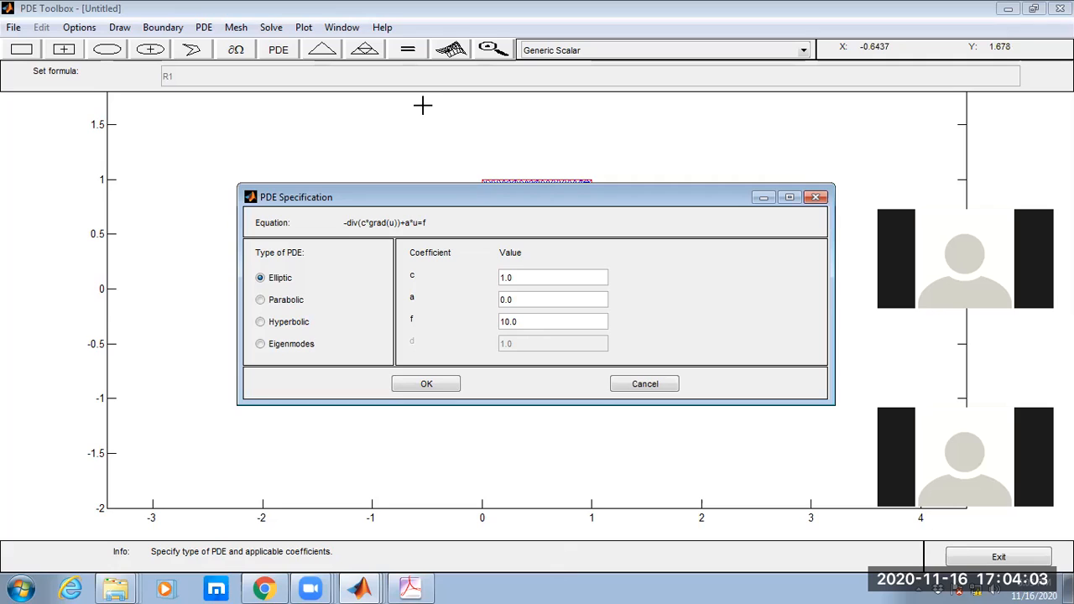
{"action": "mouse_move", "coordinate": [353, 212]}
{"action": "left_mouse_down"}
{"action": "mouse_move", "coordinate": [353, 234]}
{"action": "mouse_move", "coordinate": [435, 240]}
{"action": "mouse_move", "coordinate": [441, 215]}
{"action": "mouse_move", "coordinate": [381, 208]}
{"action": "left_mouse_up"}
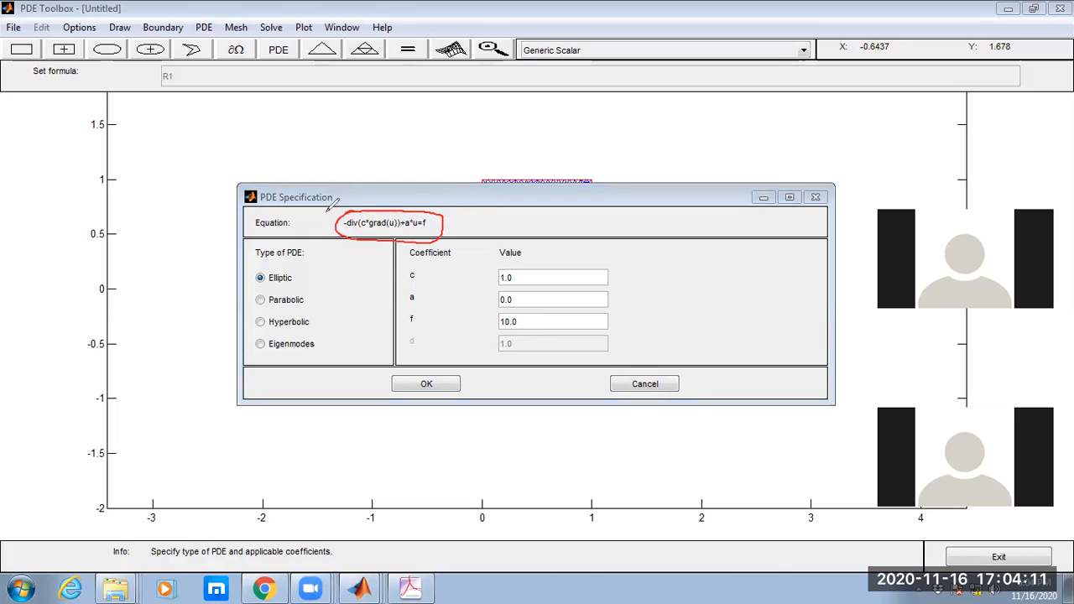
{"action": "mouse_move", "coordinate": [306, 128]}
{"action": "left_mouse_down"}
{"action": "mouse_move", "coordinate": [334, 138]}
{"action": "mouse_move", "coordinate": [366, 202]}
{"action": "mouse_move", "coordinate": [375, 183]}
{"action": "left_mouse_up"}
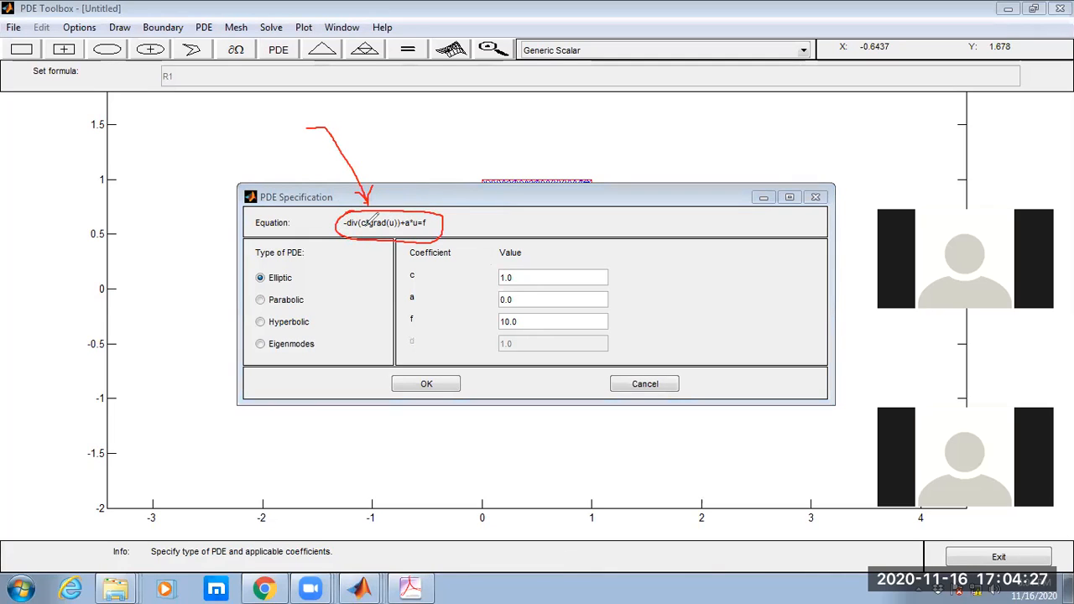
{"action": "left_click_drag", "start_coordinate": [522, 272], "coordinate": [543, 261]}
{"action": "mouse_move", "coordinate": [511, 143]}
{"action": "left_mouse_down"}
{"action": "mouse_move", "coordinate": [579, 126]}
{"action": "mouse_move", "coordinate": [589, 156]}
{"action": "mouse_move", "coordinate": [611, 134]}
{"action": "mouse_move", "coordinate": [631, 134]}
{"action": "mouse_move", "coordinate": [641, 157]}
{"action": "left_mouse_up"}
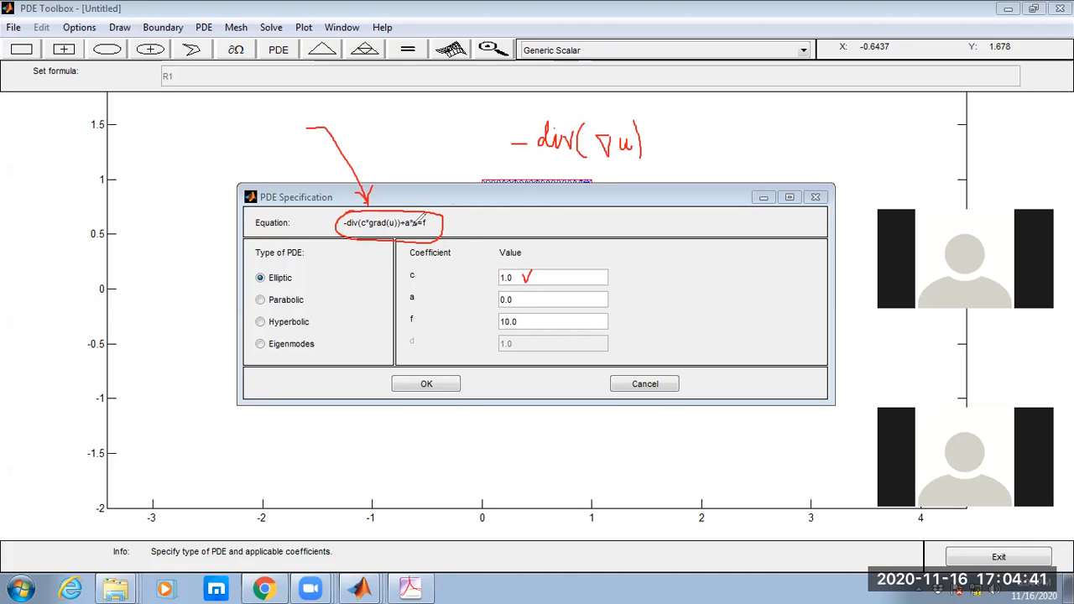
Annotate the a*u term of the elliptic equation with an arrow and the label "Reactive term".
{"action": "left_click_drag", "start_coordinate": [414, 216], "coordinate": [419, 137]}
{"action": "left_click_drag", "start_coordinate": [416, 126], "coordinate": [438, 153]}
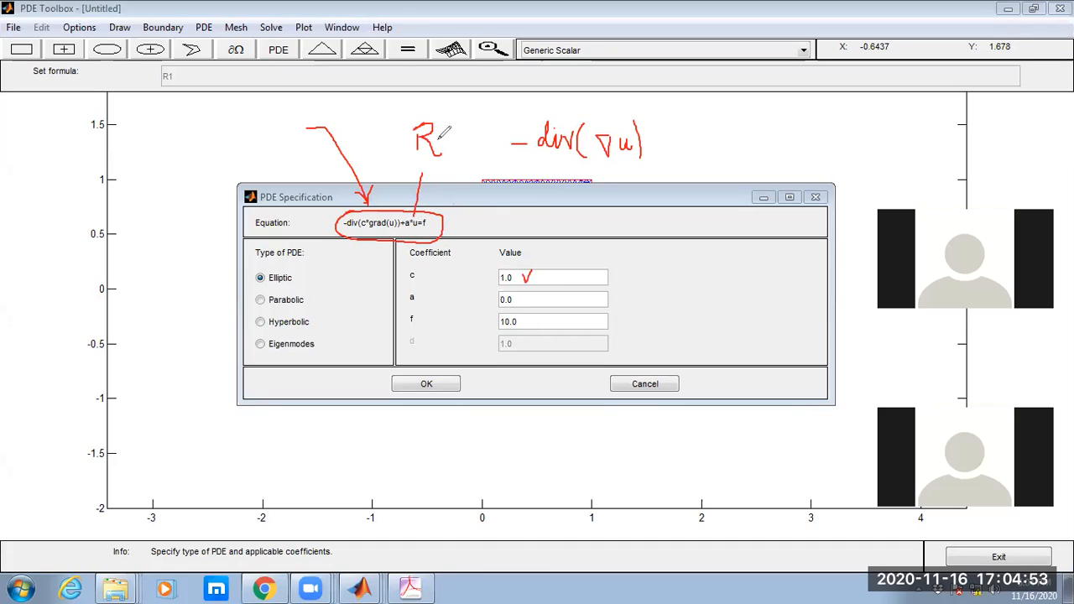
{"action": "mouse_move", "coordinate": [437, 140]}
{"action": "left_mouse_down"}
{"action": "mouse_move", "coordinate": [445, 131]}
{"action": "mouse_move", "coordinate": [470, 141]}
{"action": "mouse_move", "coordinate": [475, 128]}
{"action": "mouse_move", "coordinate": [479, 142]}
{"action": "mouse_move", "coordinate": [488, 132]}
{"action": "mouse_move", "coordinate": [496, 143]}
{"action": "mouse_move", "coordinate": [477, 162]}
{"action": "mouse_move", "coordinate": [491, 153]}
{"action": "left_mouse_up"}
{"action": "left_click", "coordinate": [482, 123]}
{"action": "left_click_drag", "start_coordinate": [406, 213], "coordinate": [414, 222]}
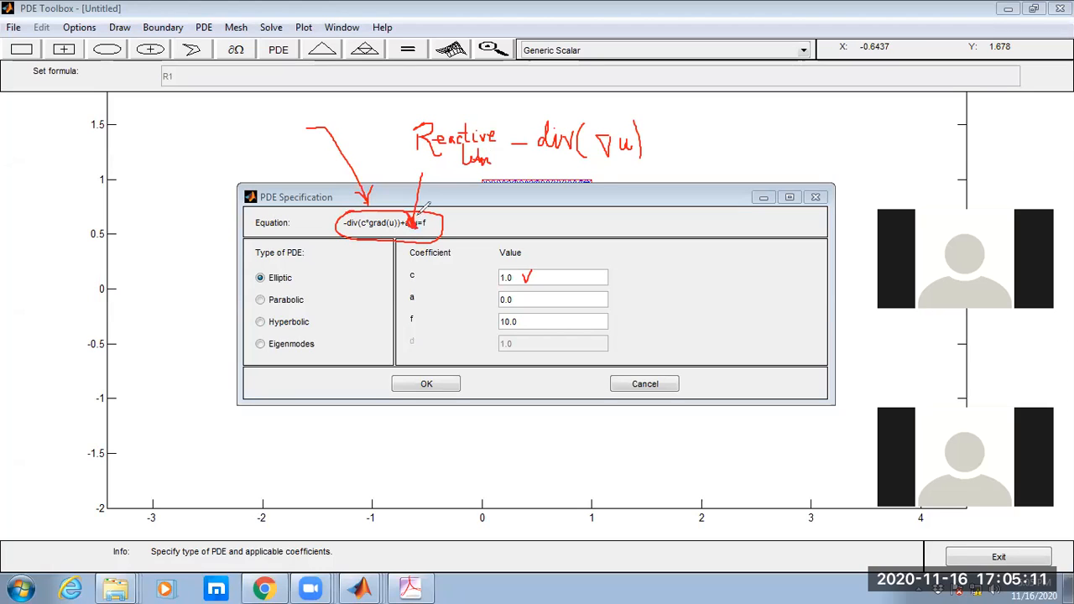
Complete the handwritten equation with =10 and annotate its equivalent forms -∇·(∇u)=10 and -Δu=10.
{"action": "mouse_move", "coordinate": [661, 139]}
{"action": "left_mouse_down"}
{"action": "mouse_move", "coordinate": [692, 148]}
{"action": "mouse_move", "coordinate": [700, 134]}
{"action": "left_mouse_up"}
{"action": "mouse_move", "coordinate": [633, 274]}
{"action": "left_mouse_down"}
{"action": "mouse_move", "coordinate": [672, 279]}
{"action": "mouse_move", "coordinate": [676, 259]}
{"action": "mouse_move", "coordinate": [691, 261]}
{"action": "mouse_move", "coordinate": [706, 288]}
{"action": "mouse_move", "coordinate": [720, 261]}
{"action": "mouse_move", "coordinate": [713, 277]}
{"action": "mouse_move", "coordinate": [730, 275]}
{"action": "mouse_move", "coordinate": [734, 260]}
{"action": "mouse_move", "coordinate": [740, 289]}
{"action": "mouse_move", "coordinate": [760, 265]}
{"action": "mouse_move", "coordinate": [781, 276]}
{"action": "mouse_move", "coordinate": [786, 259]}
{"action": "left_mouse_up"}
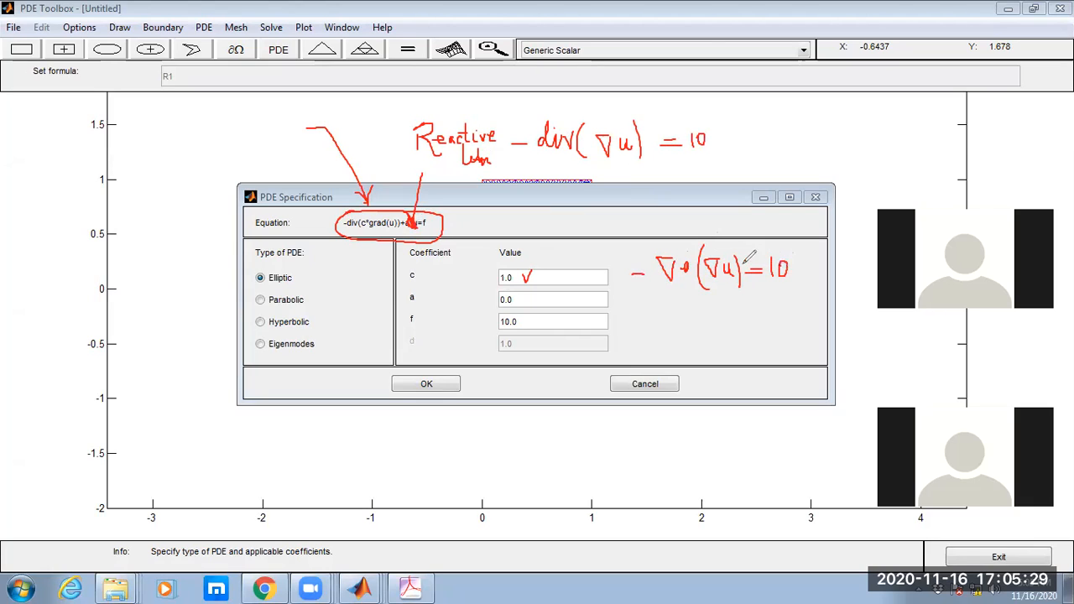
{"action": "mouse_move", "coordinate": [658, 318]}
{"action": "left_mouse_down"}
{"action": "mouse_move", "coordinate": [700, 302]}
{"action": "mouse_move", "coordinate": [708, 321]}
{"action": "mouse_move", "coordinate": [694, 320]}
{"action": "mouse_move", "coordinate": [760, 313]}
{"action": "left_mouse_up"}
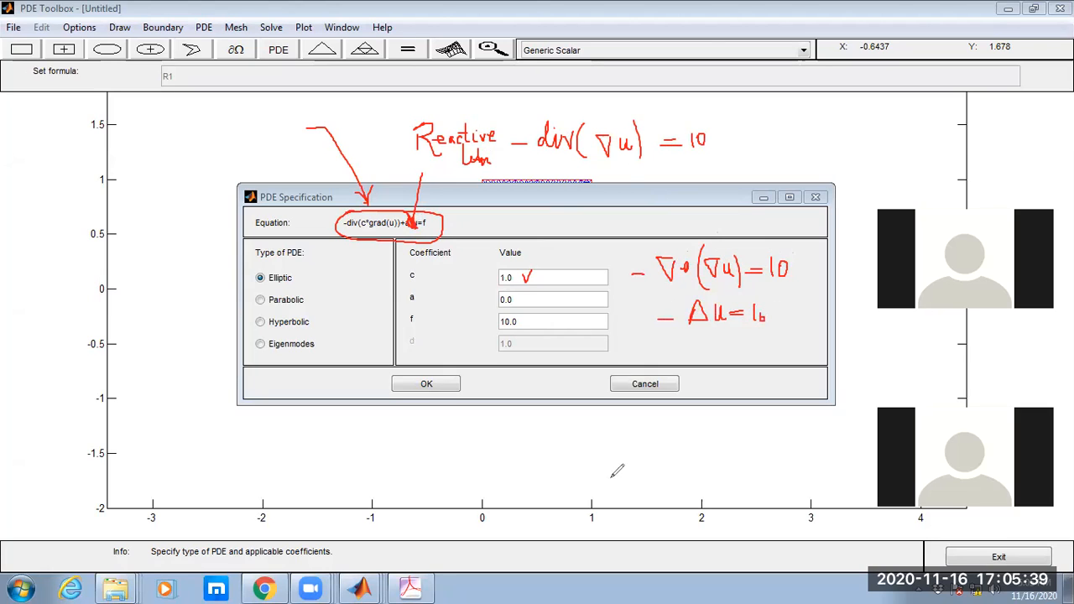
Handwrite the expanded form of the Poisson equation, -(u_xx + u_yy) = 10, below the PDE Specification dialog.
{"action": "left_click_drag", "start_coordinate": [576, 445], "coordinate": [612, 474]}
{"action": "mouse_move", "coordinate": [628, 426]}
{"action": "left_mouse_down"}
{"action": "mouse_move", "coordinate": [642, 428]}
{"action": "mouse_move", "coordinate": [642, 467]}
{"action": "mouse_move", "coordinate": [659, 458]}
{"action": "mouse_move", "coordinate": [653, 468]}
{"action": "mouse_move", "coordinate": [705, 434]}
{"action": "left_mouse_up"}
{"action": "mouse_move", "coordinate": [704, 434]}
{"action": "left_mouse_down"}
{"action": "mouse_move", "coordinate": [709, 467]}
{"action": "mouse_move", "coordinate": [716, 454]}
{"action": "mouse_move", "coordinate": [722, 472]}
{"action": "mouse_move", "coordinate": [742, 445]}
{"action": "mouse_move", "coordinate": [755, 457]}
{"action": "mouse_move", "coordinate": [766, 437]}
{"action": "left_mouse_up"}
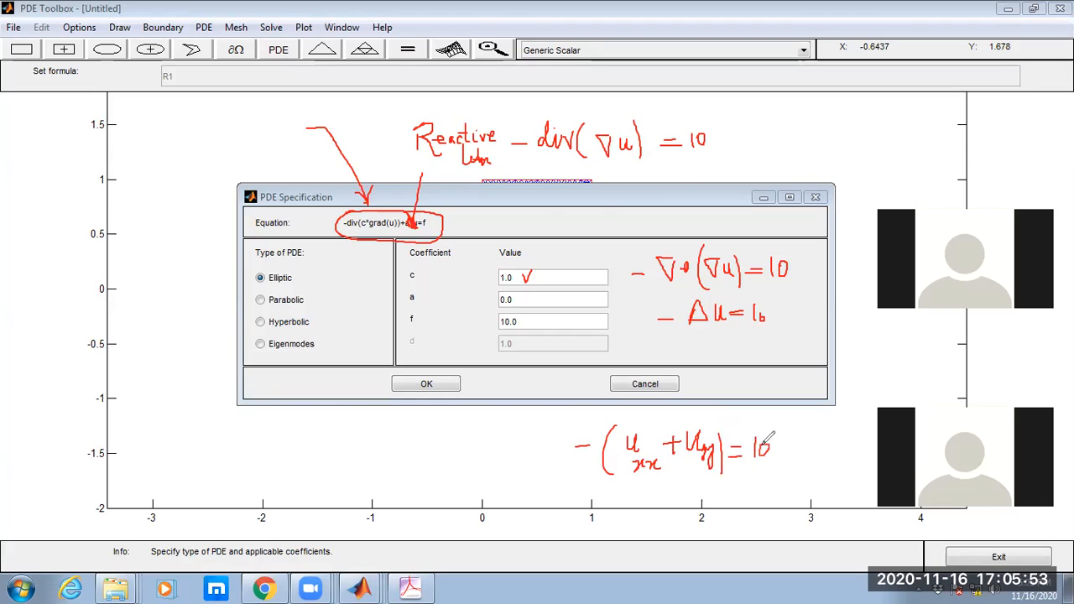
Underline coefficient f and sketch a square with 0 marked on all four sides below the dialog.
{"action": "left_click_drag", "start_coordinate": [411, 323], "coordinate": [440, 312]}
{"action": "mouse_move", "coordinate": [425, 433]}
{"action": "left_mouse_down"}
{"action": "mouse_move", "coordinate": [421, 473]}
{"action": "mouse_move", "coordinate": [479, 480]}
{"action": "mouse_move", "coordinate": [481, 427]}
{"action": "mouse_move", "coordinate": [430, 426]}
{"action": "mouse_move", "coordinate": [409, 445]}
{"action": "left_mouse_up"}
{"action": "left_click_drag", "start_coordinate": [448, 489], "coordinate": [445, 491]}
{"action": "left_click_drag", "start_coordinate": [484, 457], "coordinate": [484, 461]}
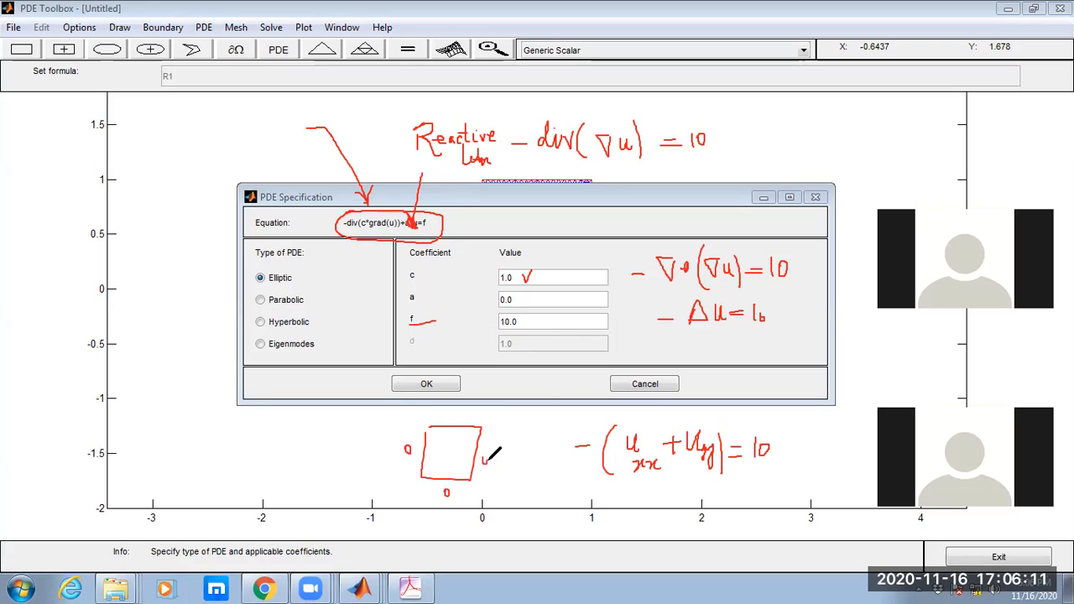
{"action": "left_click_drag", "start_coordinate": [453, 417], "coordinate": [450, 420]}
Clear the handwritten annotations and accept the elliptic PDE specification with c = 1.0, a = 0.0 and f = 10.0.
{"action": "left_click", "coordinate": [725, 117]}
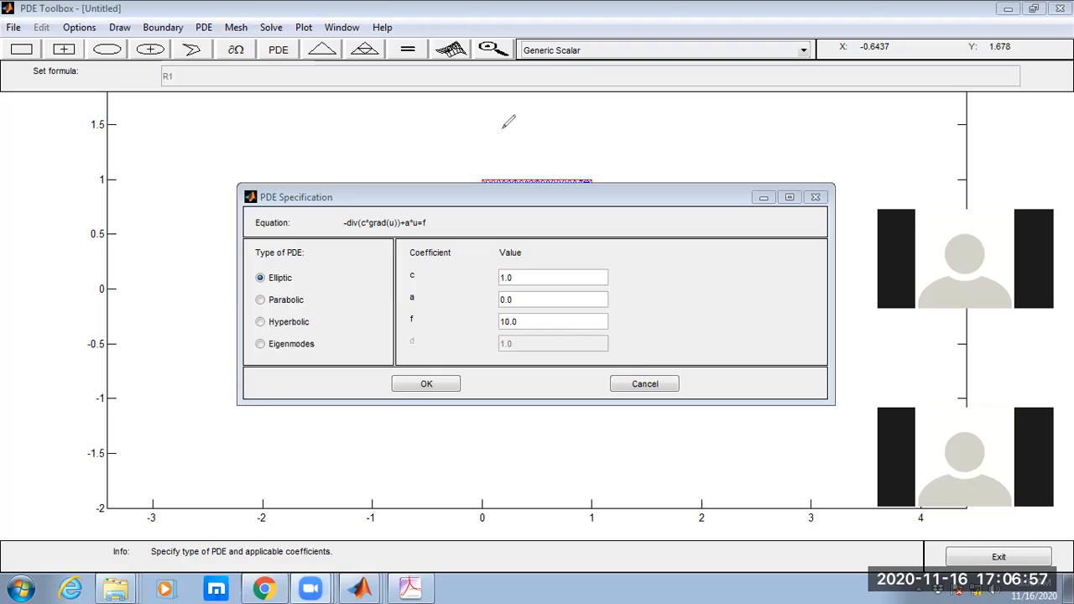
{"action": "left_click", "coordinate": [424, 384]}
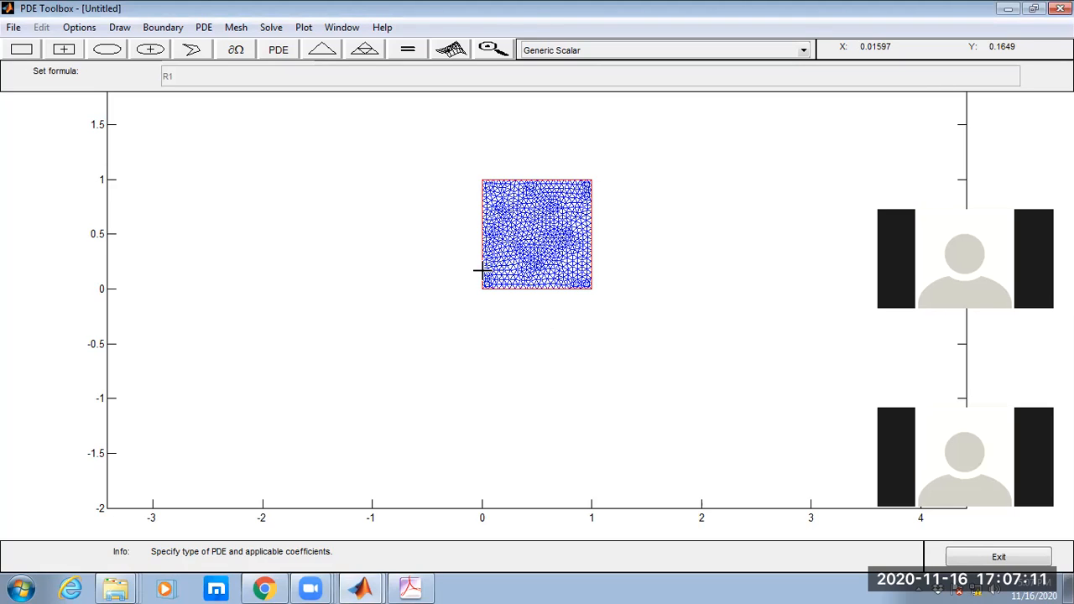
Switch to boundary mode and open the boundary conditions for all edges, moving the dialog below the square's upper edge.
{"action": "left_click", "coordinate": [238, 51]}
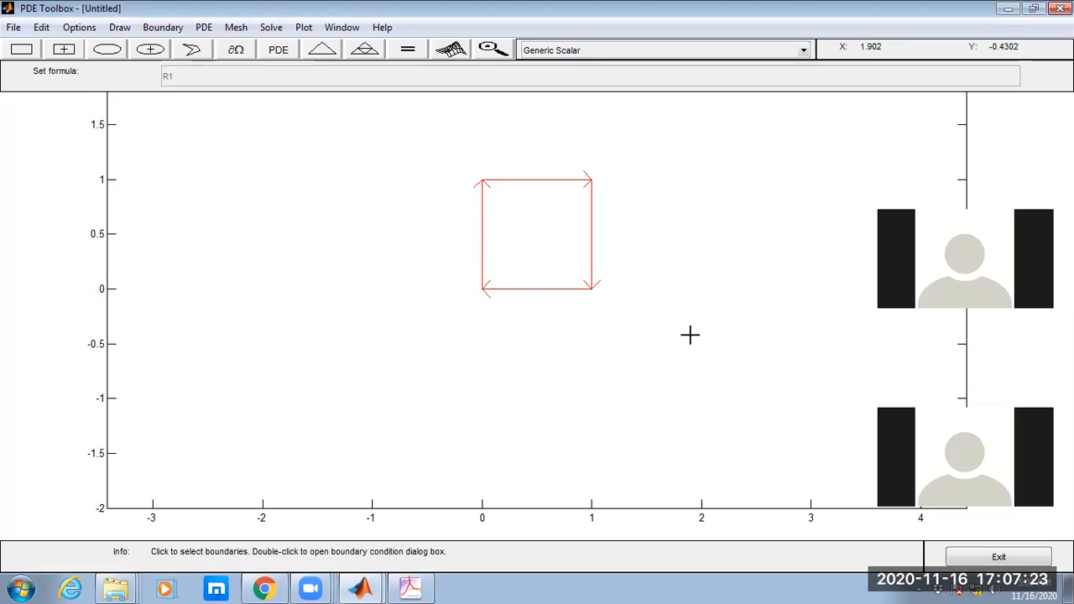
{"action": "left_click", "coordinate": [165, 30]}
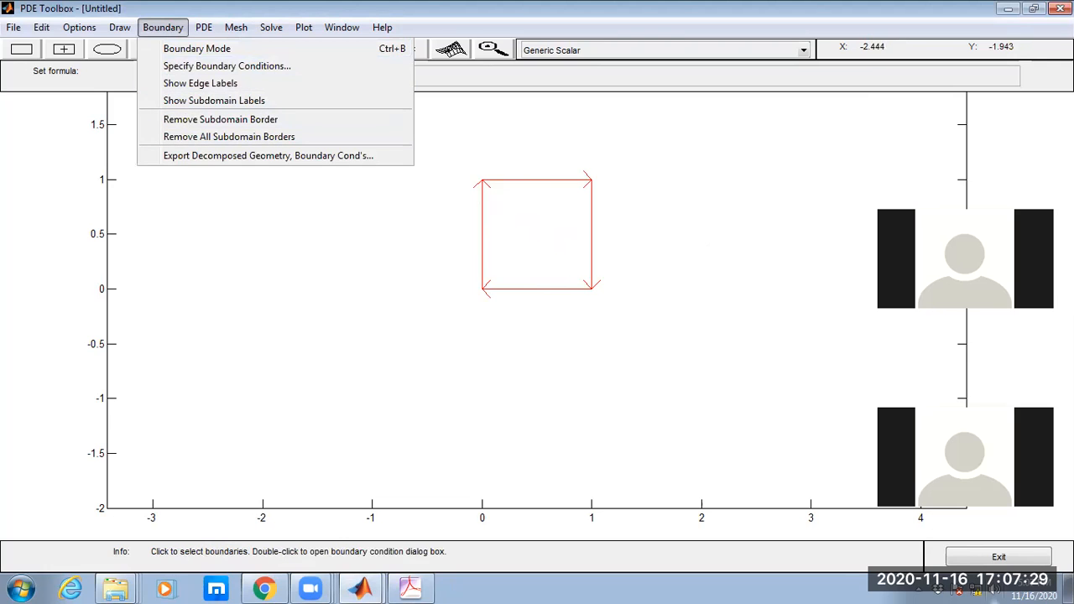
{"action": "left_click", "coordinate": [172, 67]}
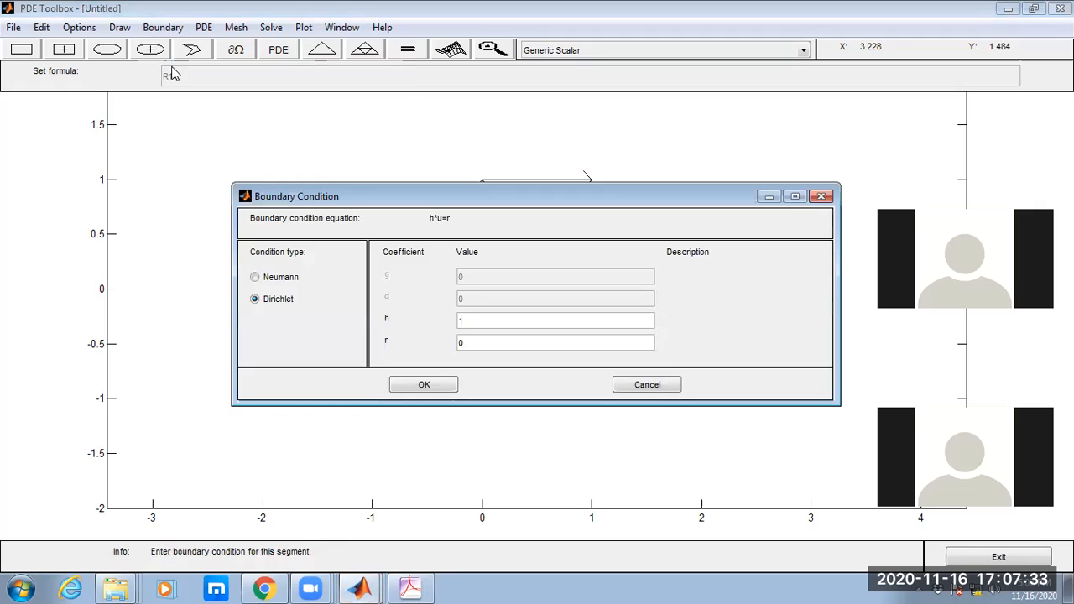
{"action": "left_click_drag", "start_coordinate": [389, 196], "coordinate": [341, 231]}
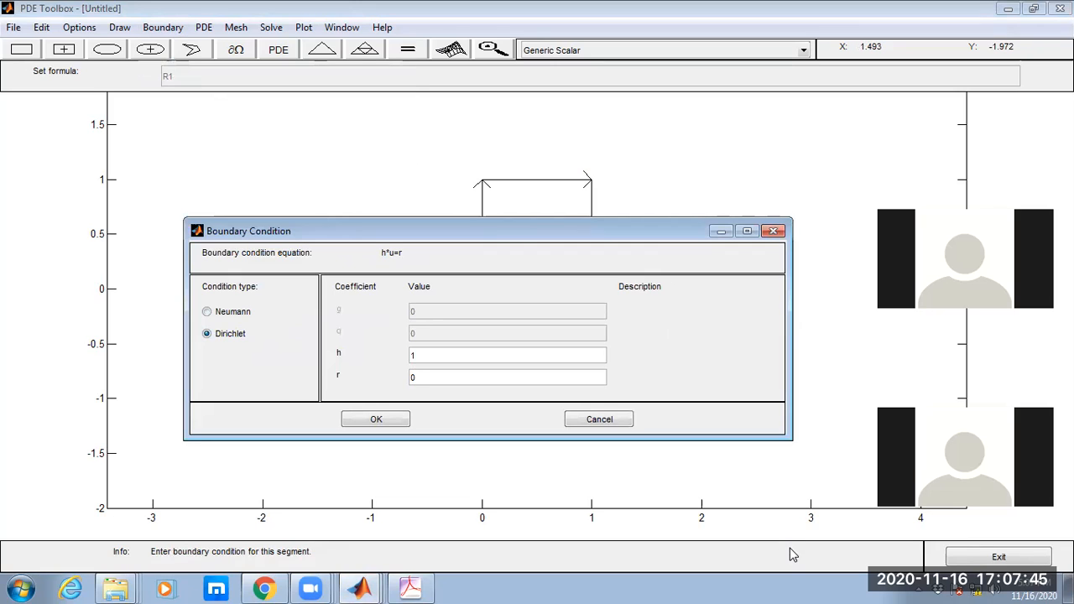
Circle h*u=r, annotate u = h with the h circled, tick r, and accept Dirichlet conditions with h = 1 and r = 0.
{"action": "mouse_move", "coordinate": [387, 236]}
{"action": "left_mouse_down"}
{"action": "mouse_move", "coordinate": [403, 270]}
{"action": "mouse_move", "coordinate": [413, 235]}
{"action": "mouse_move", "coordinate": [384, 238]}
{"action": "left_mouse_up"}
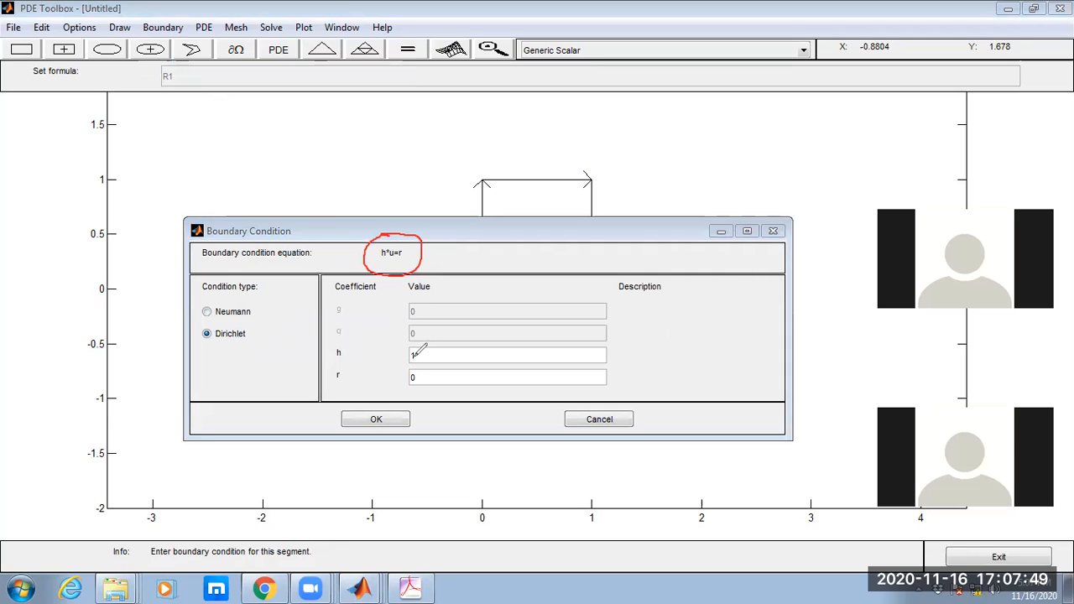
{"action": "mouse_move", "coordinate": [485, 245]}
{"action": "left_mouse_down"}
{"action": "mouse_move", "coordinate": [501, 234]}
{"action": "mouse_move", "coordinate": [536, 246]}
{"action": "mouse_move", "coordinate": [562, 238]}
{"action": "mouse_move", "coordinate": [547, 218]}
{"action": "left_mouse_up"}
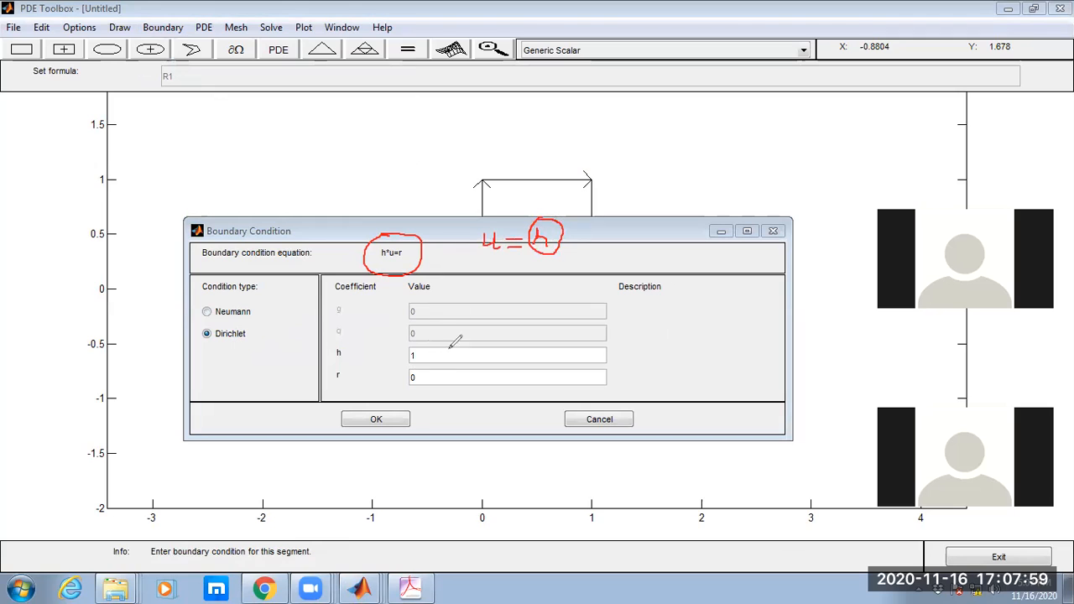
{"action": "left_click_drag", "start_coordinate": [417, 374], "coordinate": [440, 361]}
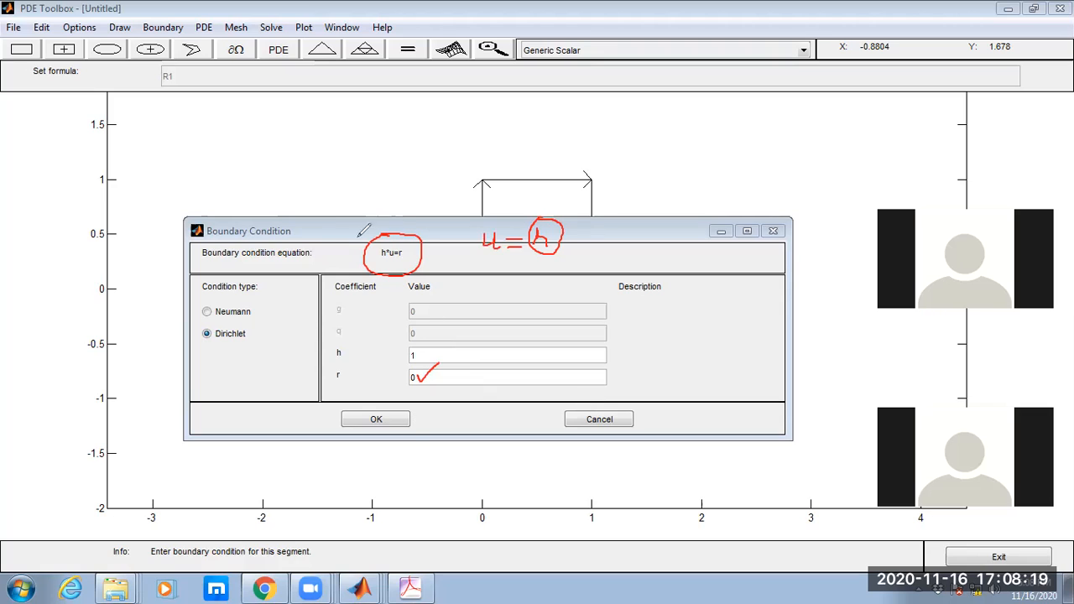
{"action": "left_click", "coordinate": [376, 419]}
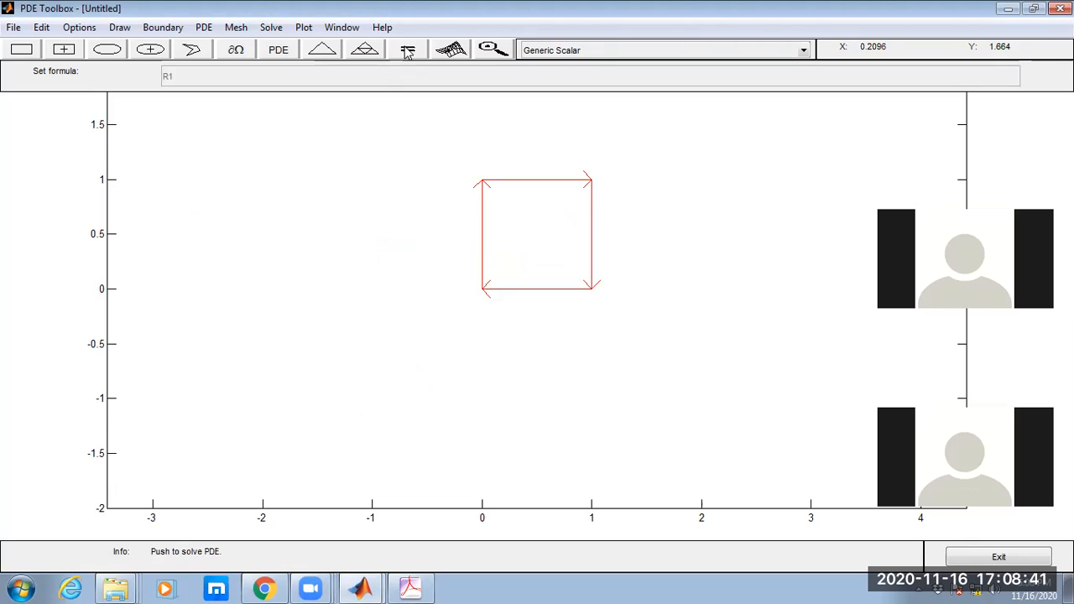
Solve the PDE on the unit square.
{"action": "left_click", "coordinate": [270, 28]}
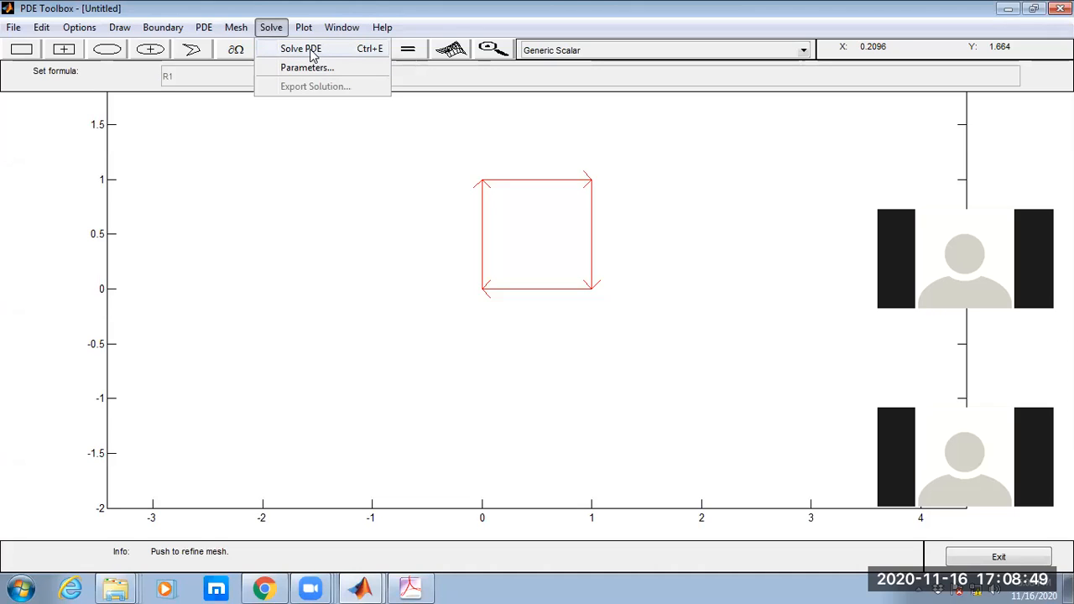
{"action": "left_click", "coordinate": [345, 167]}
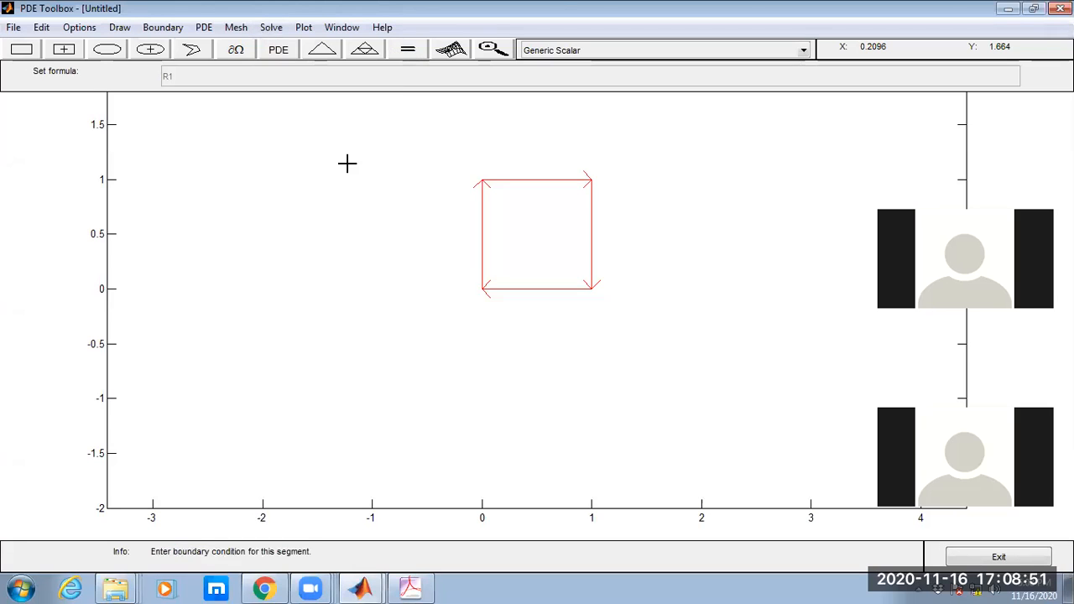
{"action": "left_click", "coordinate": [406, 52]}
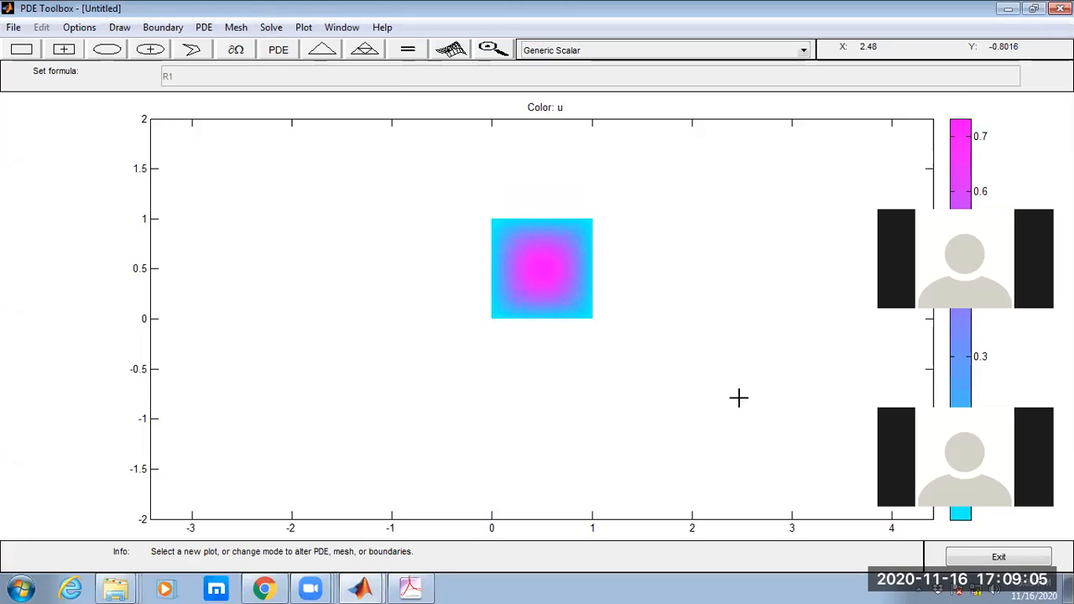
Open the plot selection, circle the cool colormap setting, and replot solution u with the jet colormap.
{"action": "left_click", "coordinate": [453, 52]}
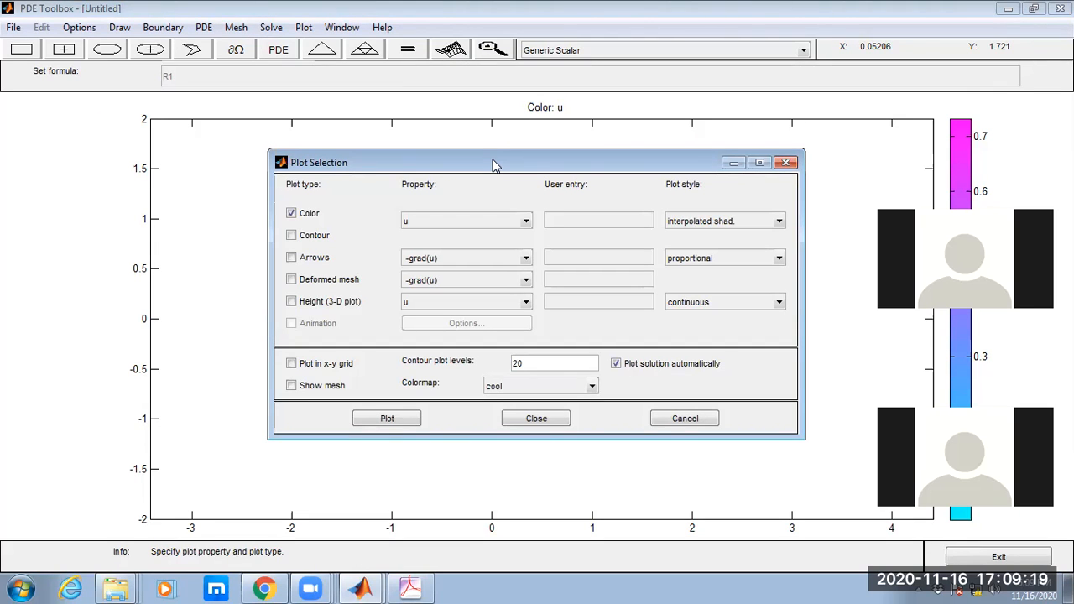
{"action": "left_click_drag", "start_coordinate": [493, 164], "coordinate": [306, 346]}
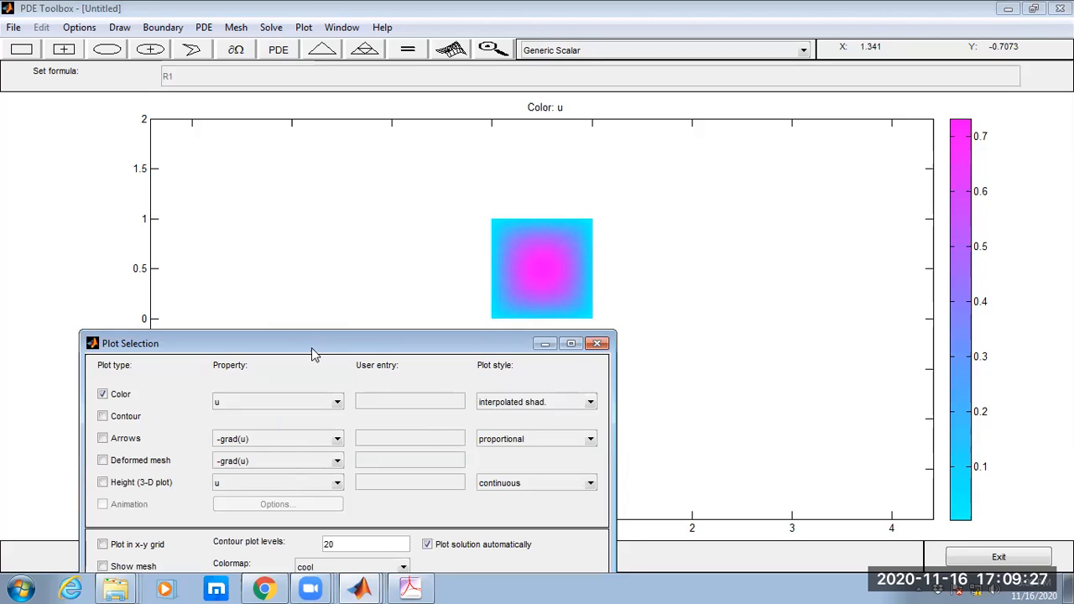
{"action": "left_click_drag", "start_coordinate": [308, 339], "coordinate": [219, 236]}
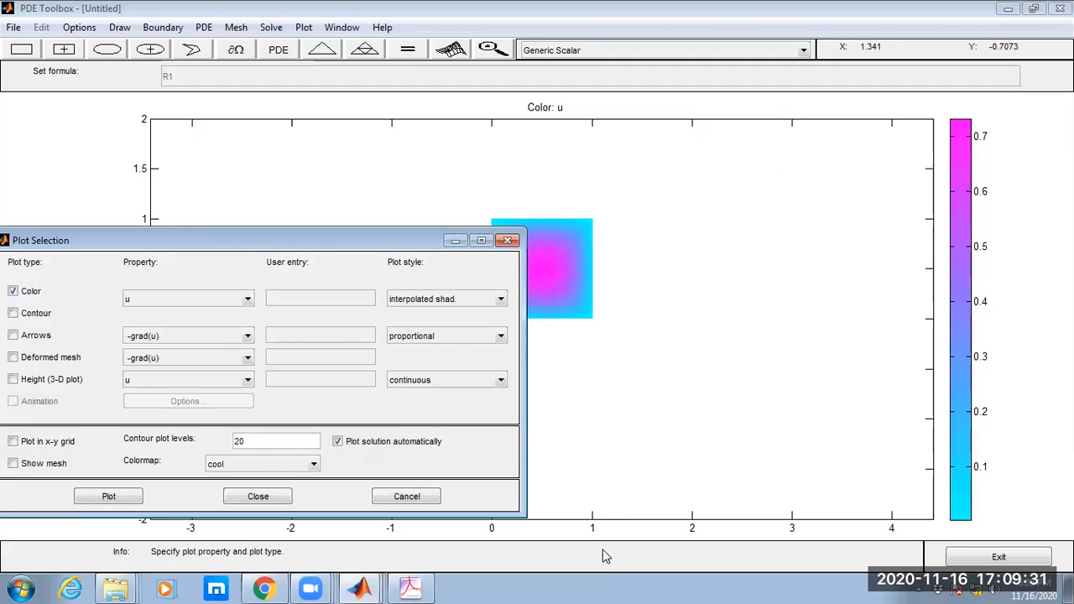
{"action": "mouse_move", "coordinate": [210, 451]}
{"action": "left_mouse_down"}
{"action": "mouse_move", "coordinate": [212, 478]}
{"action": "mouse_move", "coordinate": [231, 446]}
{"action": "mouse_move", "coordinate": [209, 446]}
{"action": "left_mouse_up"}
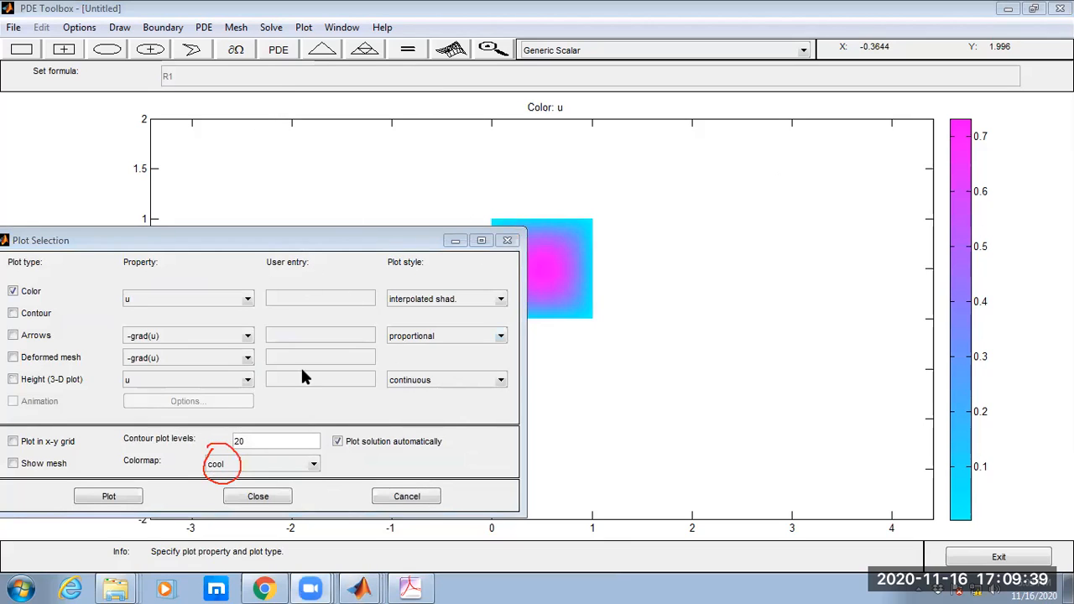
{"action": "left_click", "coordinate": [313, 467]}
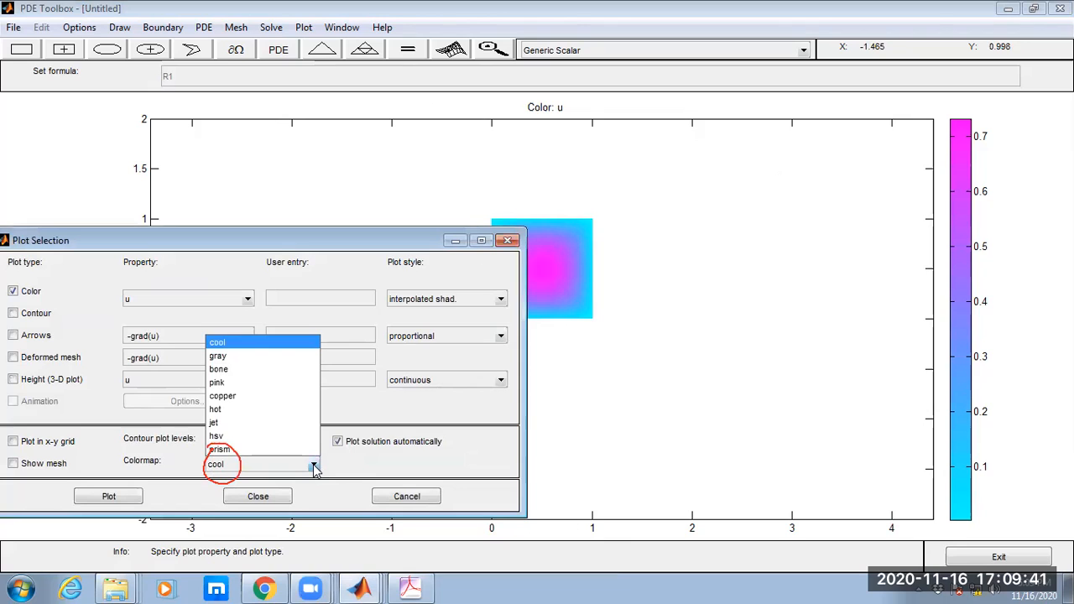
{"action": "left_click", "coordinate": [242, 422]}
{"action": "left_click", "coordinate": [130, 497]}
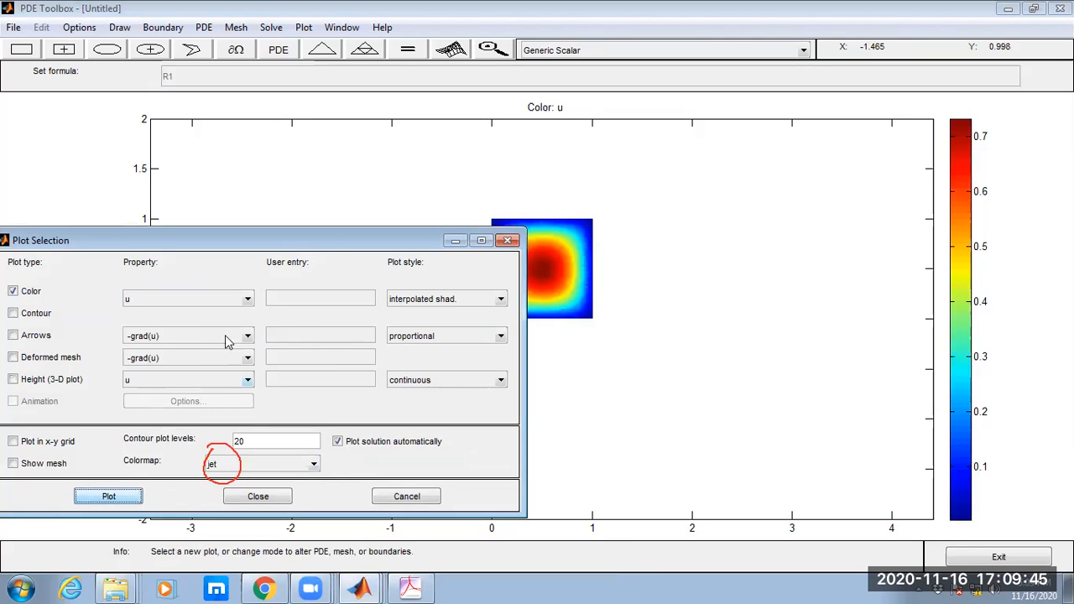
Circle the Contour option, enable it with 20 contour levels, replot the solution, and close the plot settings.
{"action": "left_click_drag", "start_coordinate": [323, 246], "coordinate": [264, 190]}
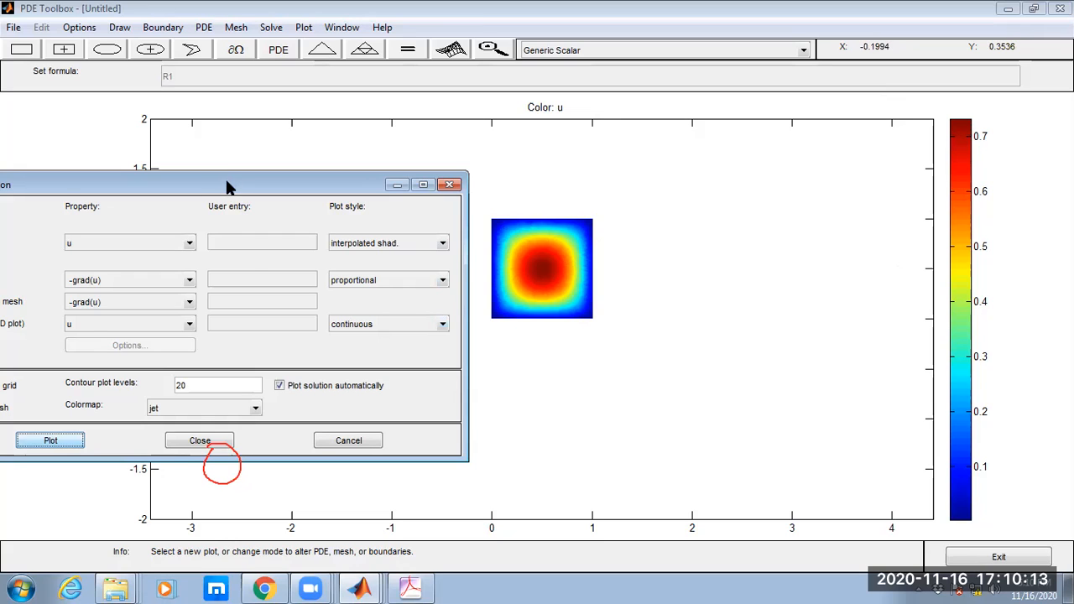
{"action": "left_click_drag", "start_coordinate": [226, 180], "coordinate": [356, 189]}
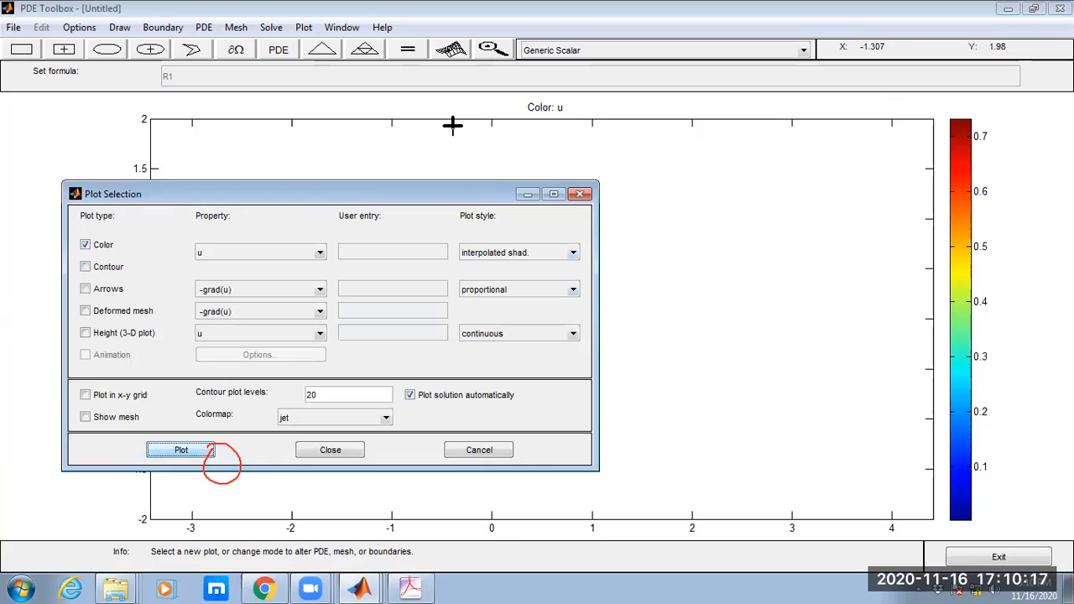
{"action": "mouse_move", "coordinate": [68, 262]}
{"action": "left_mouse_down"}
{"action": "mouse_move", "coordinate": [80, 277]}
{"action": "mouse_move", "coordinate": [118, 282]}
{"action": "mouse_move", "coordinate": [129, 256]}
{"action": "mouse_move", "coordinate": [77, 255]}
{"action": "mouse_move", "coordinate": [74, 267]}
{"action": "left_mouse_up"}
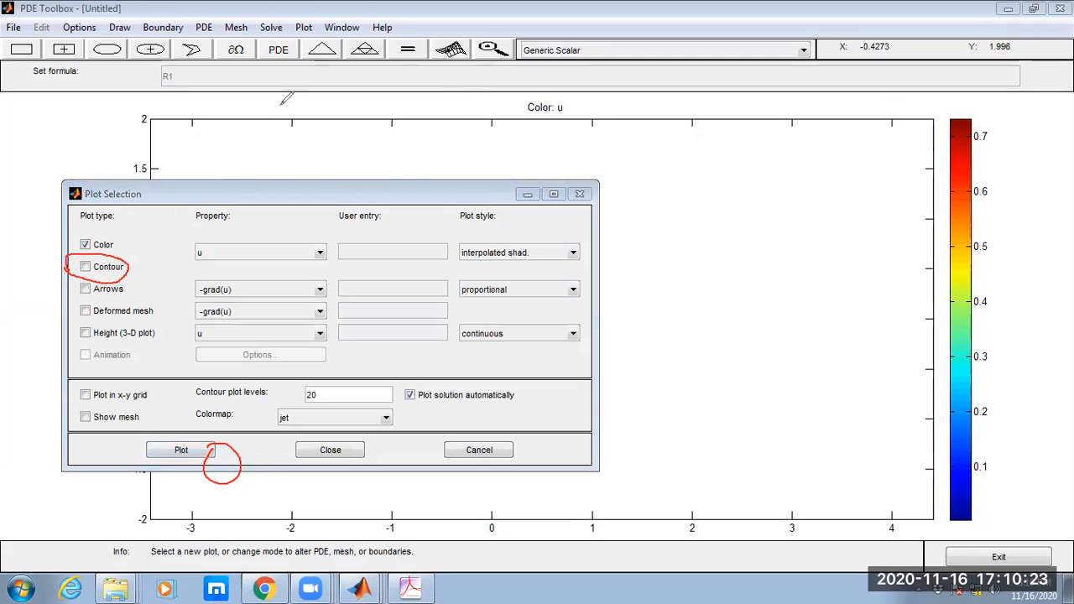
{"action": "left_click", "coordinate": [86, 267]}
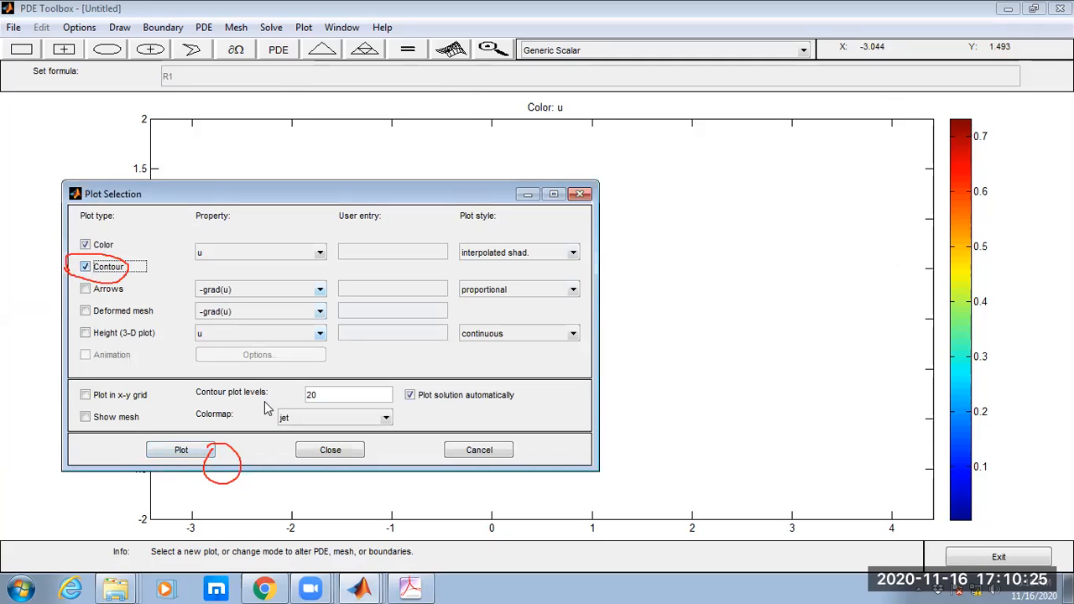
{"action": "double_click", "coordinate": [307, 394]}
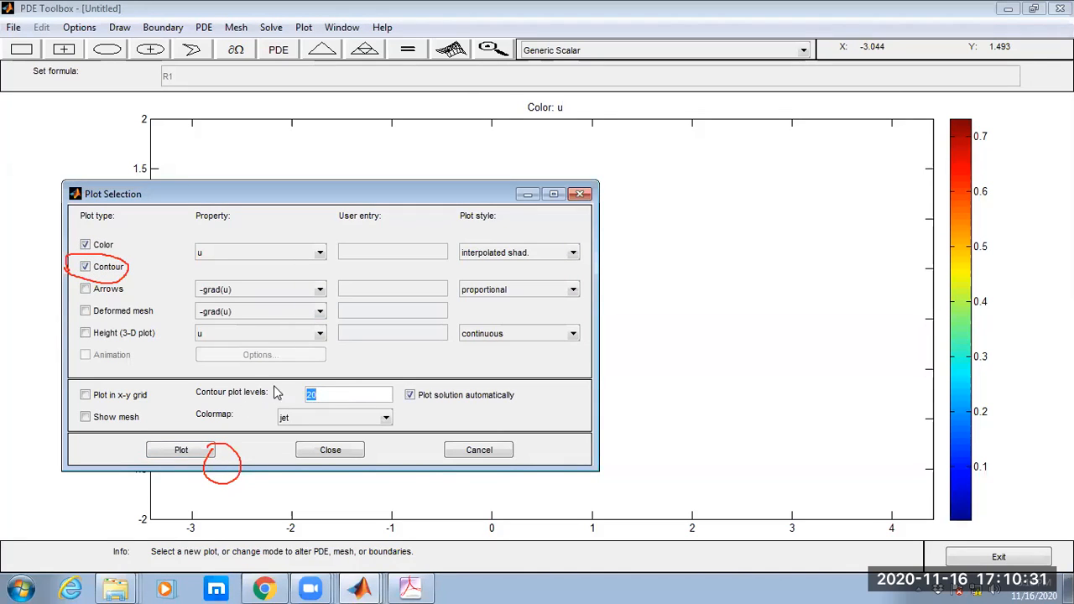
{"action": "left_click", "coordinate": [206, 452]}
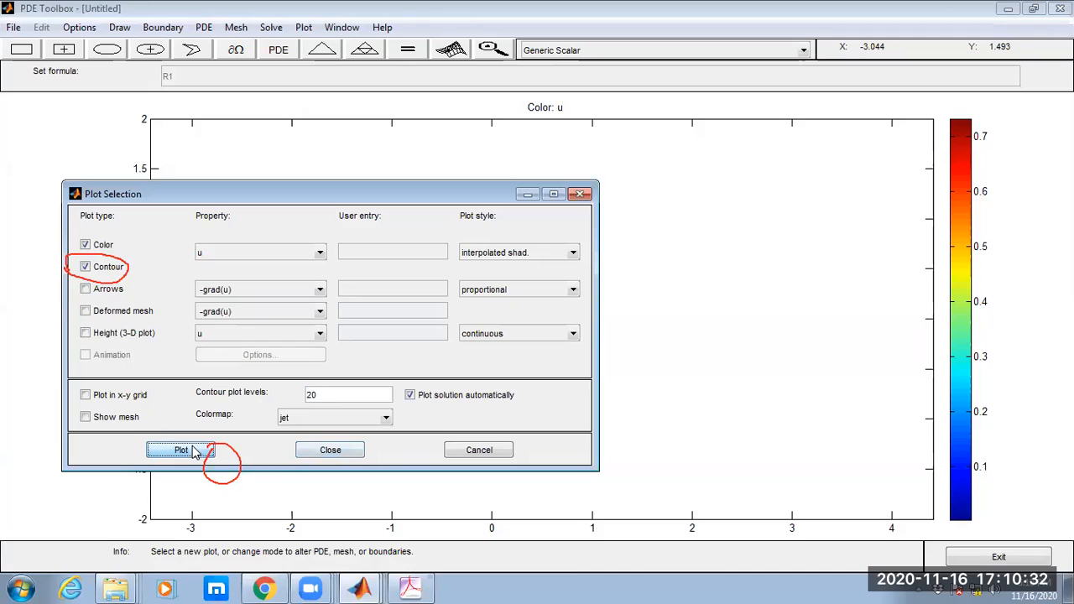
{"action": "left_click", "coordinate": [327, 452]}
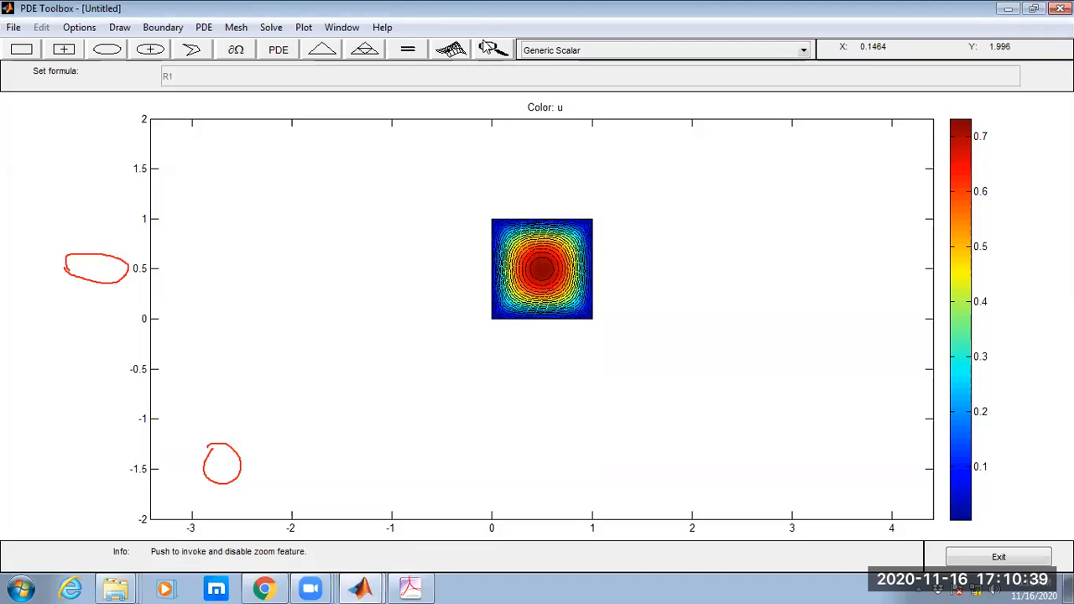
Zoom into the centre of the contour plot, restore the full view, and turn zooming off.
{"action": "left_click", "coordinate": [488, 50]}
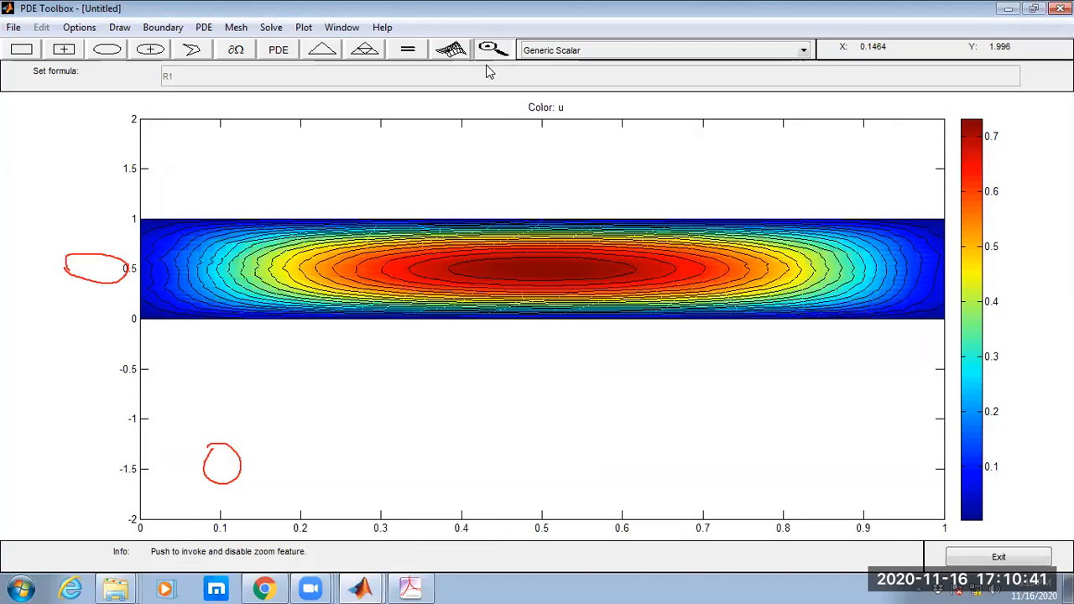
{"action": "left_click_drag", "start_coordinate": [456, 200], "coordinate": [611, 437]}
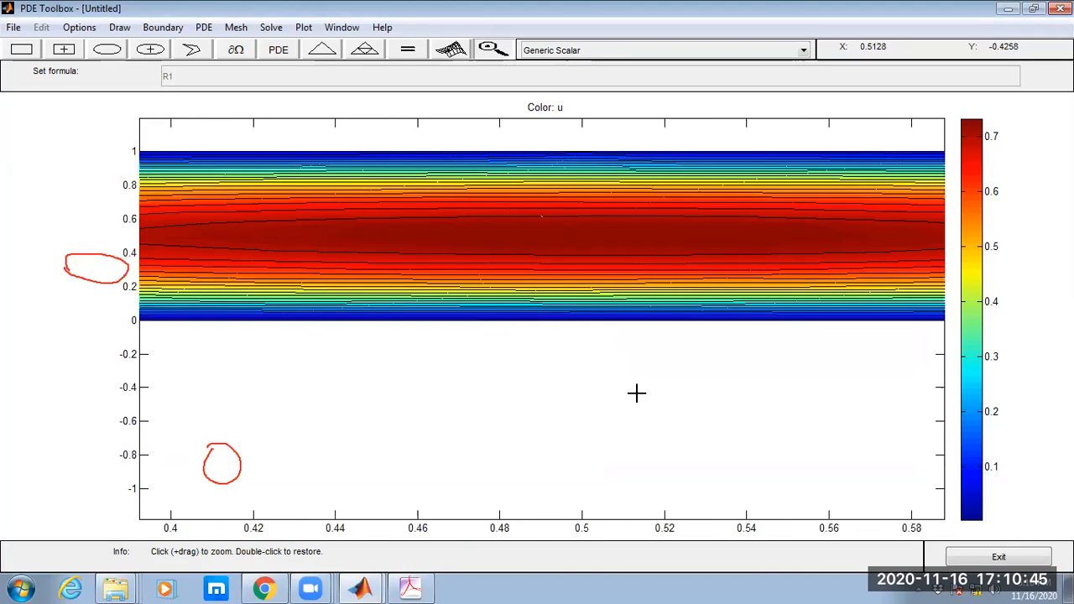
{"action": "left_click_drag", "start_coordinate": [636, 392], "coordinate": [650, 408]}
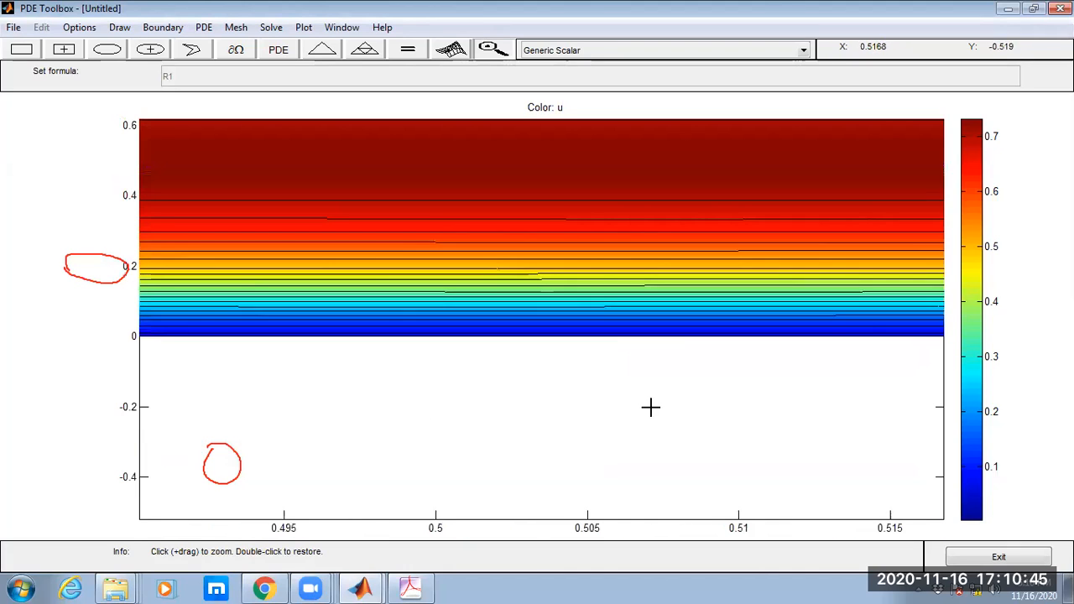
{"action": "double_click", "coordinate": [568, 275]}
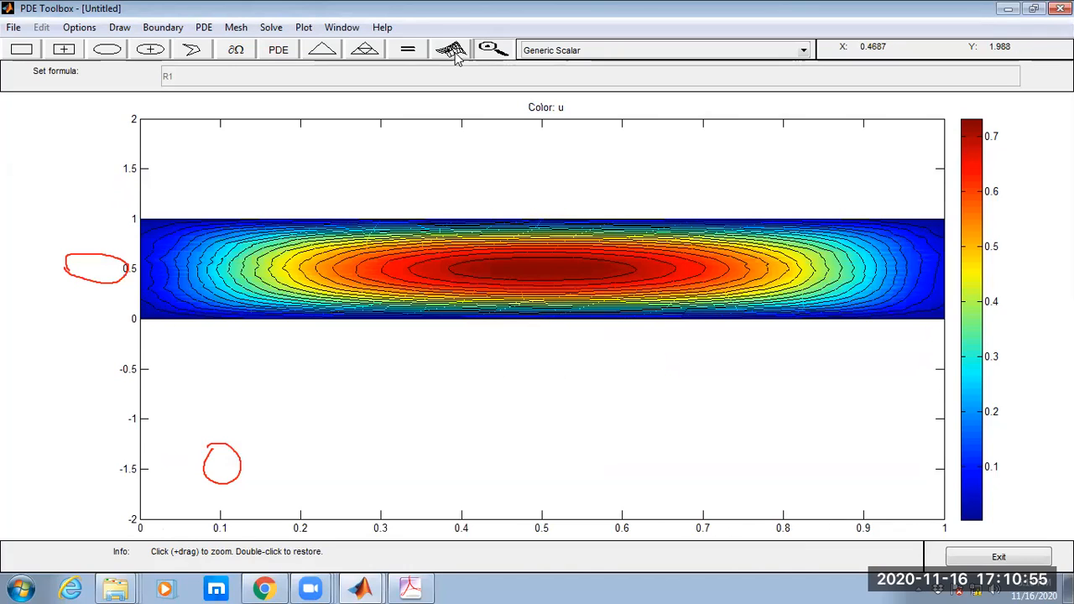
{"action": "left_click", "coordinate": [493, 51]}
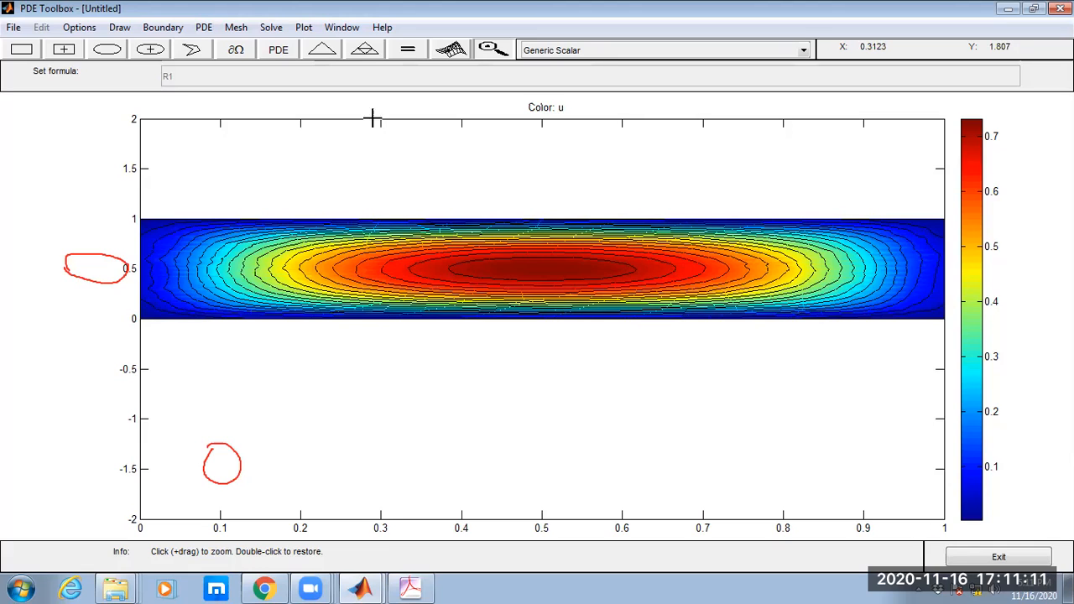
Set the Dirichlet condition on the unit square's upper edge (y = 1) to r = 100.
{"action": "left_click", "coordinate": [235, 50]}
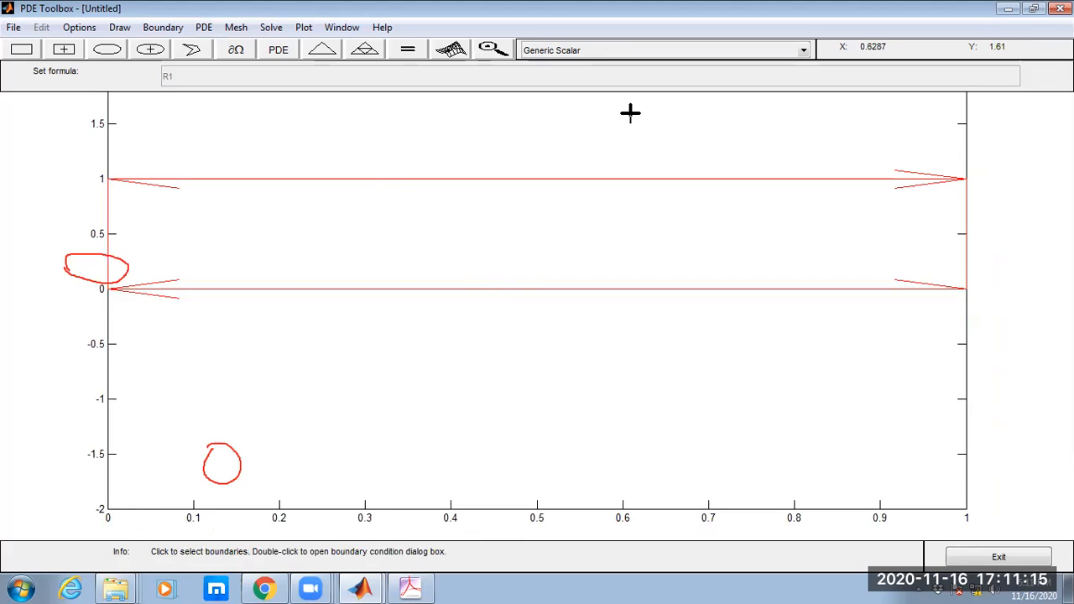
{"action": "left_click", "coordinate": [504, 179]}
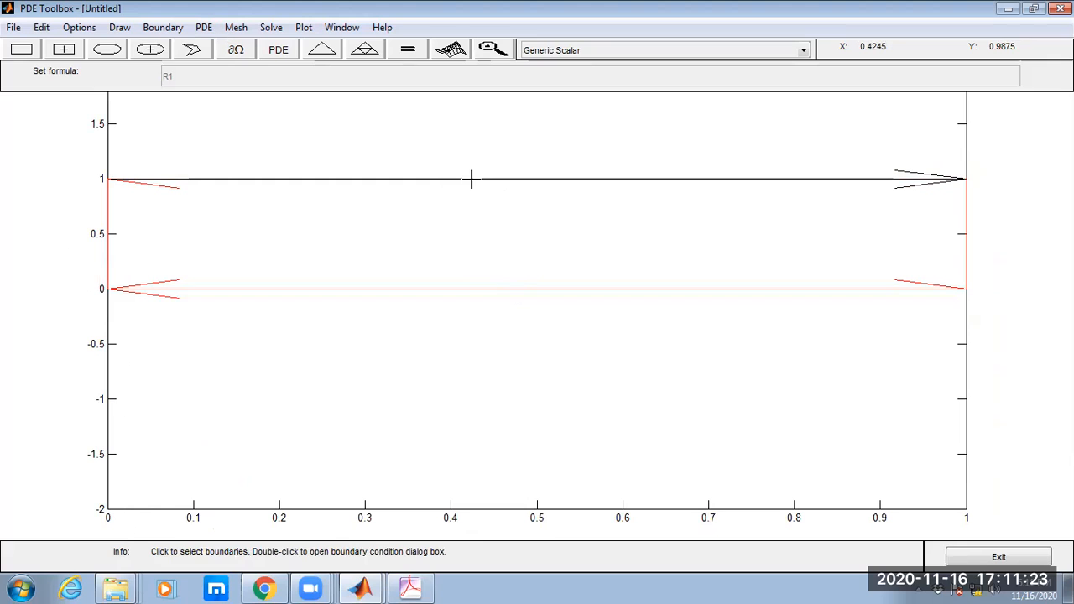
{"action": "left_click", "coordinate": [200, 50]}
{"action": "left_click", "coordinate": [168, 27]}
{"action": "left_click", "coordinate": [182, 64]}
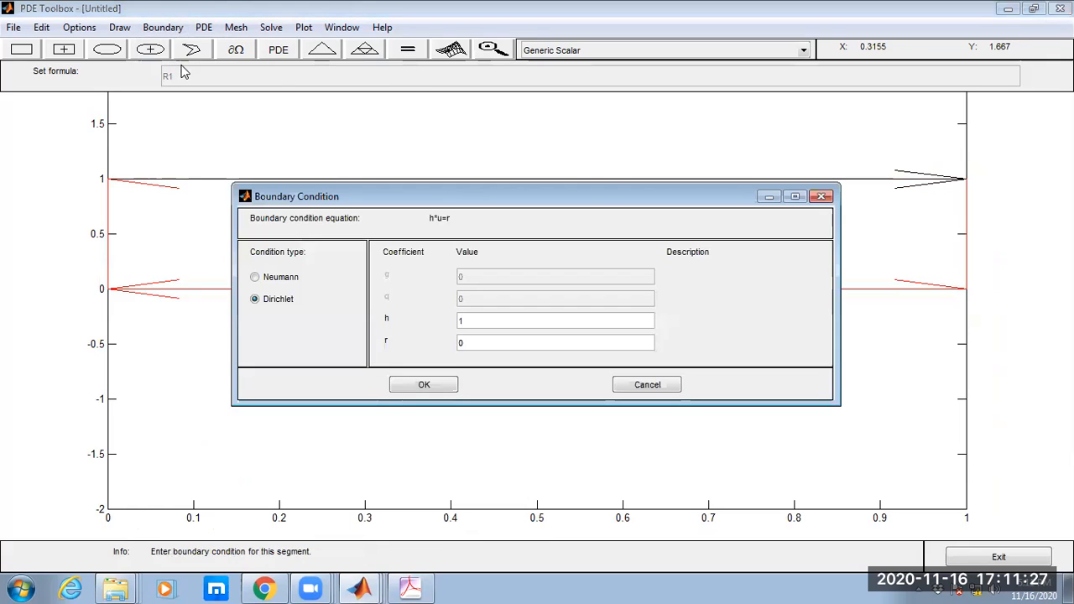
{"action": "left_click_drag", "start_coordinate": [484, 343], "coordinate": [455, 344]}
{"action": "type", "text": "100"}
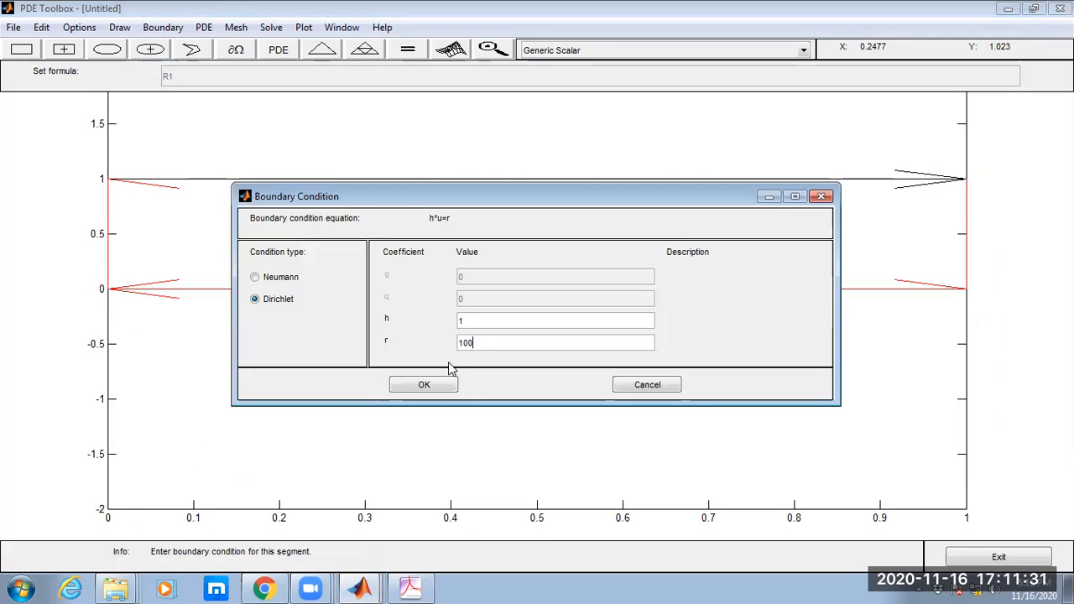
{"action": "left_click", "coordinate": [447, 384]}
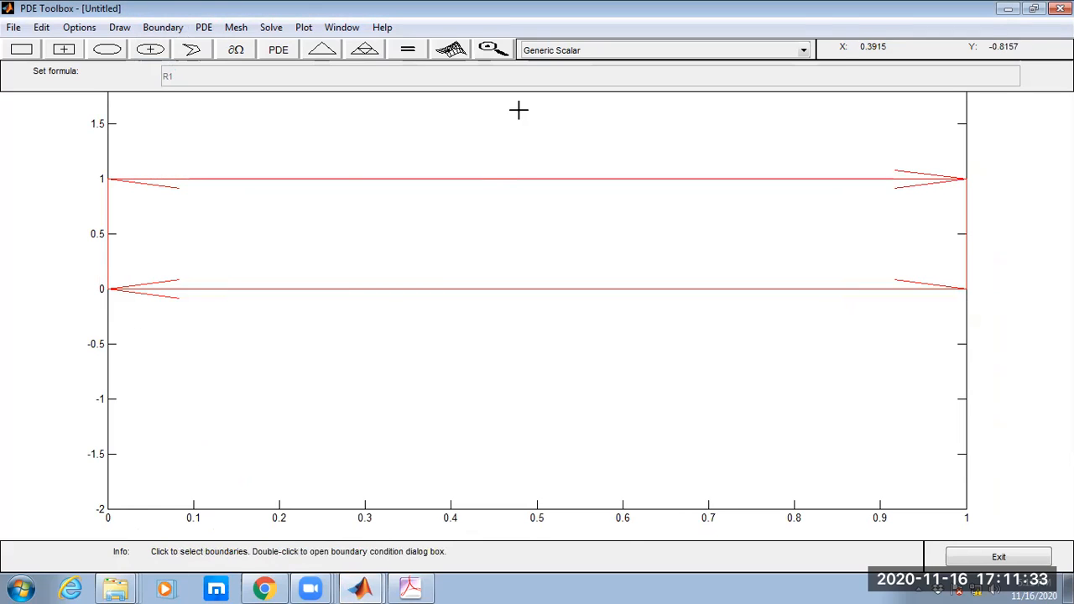
Solve the PDE with the changed boundary condition and toggle the Axes Equal option for the plot.
{"action": "left_click", "coordinate": [412, 56]}
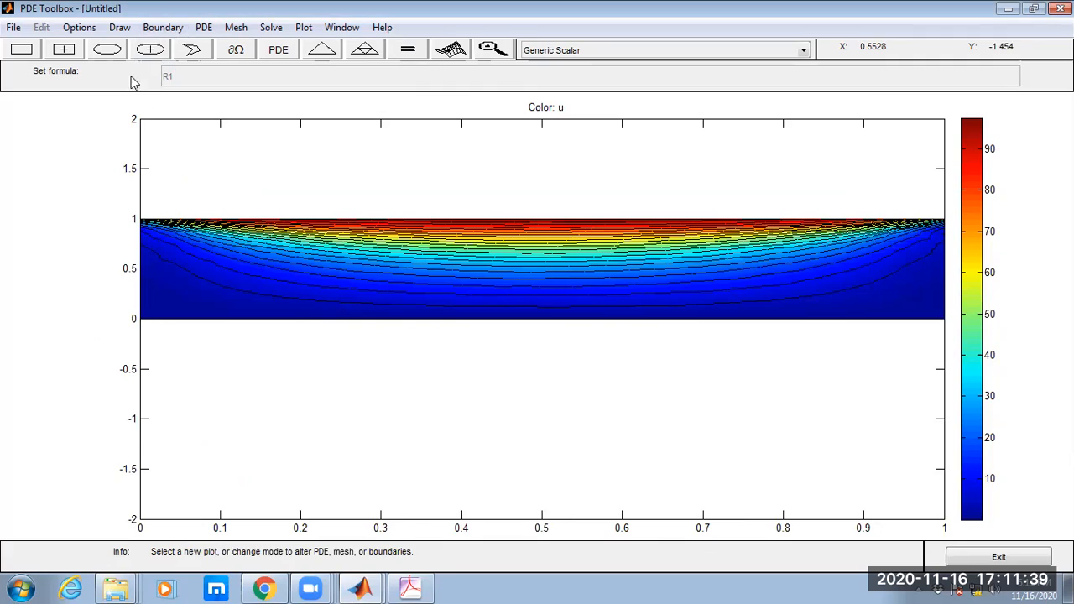
{"action": "left_click", "coordinate": [77, 34]}
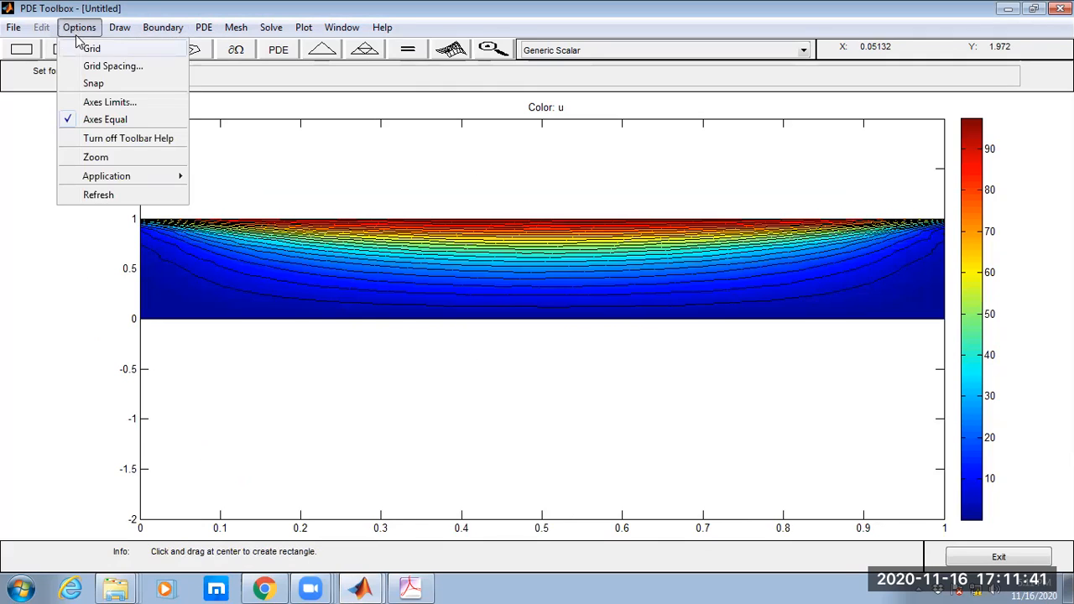
{"action": "left_click", "coordinate": [97, 120]}
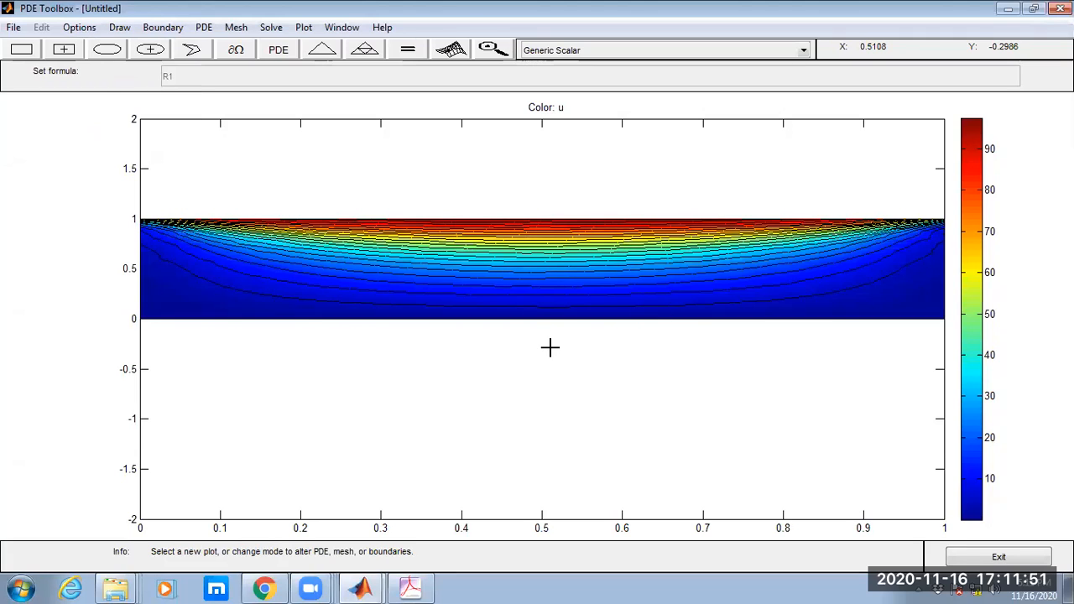
Start a new PDE model without saving the changes in Untitled.
{"action": "left_click", "coordinate": [31, 48]}
{"action": "left_click", "coordinate": [14, 27]}
{"action": "left_click", "coordinate": [37, 48]}
{"action": "left_click", "coordinate": [13, 27]}
{"action": "left_click", "coordinate": [32, 46]}
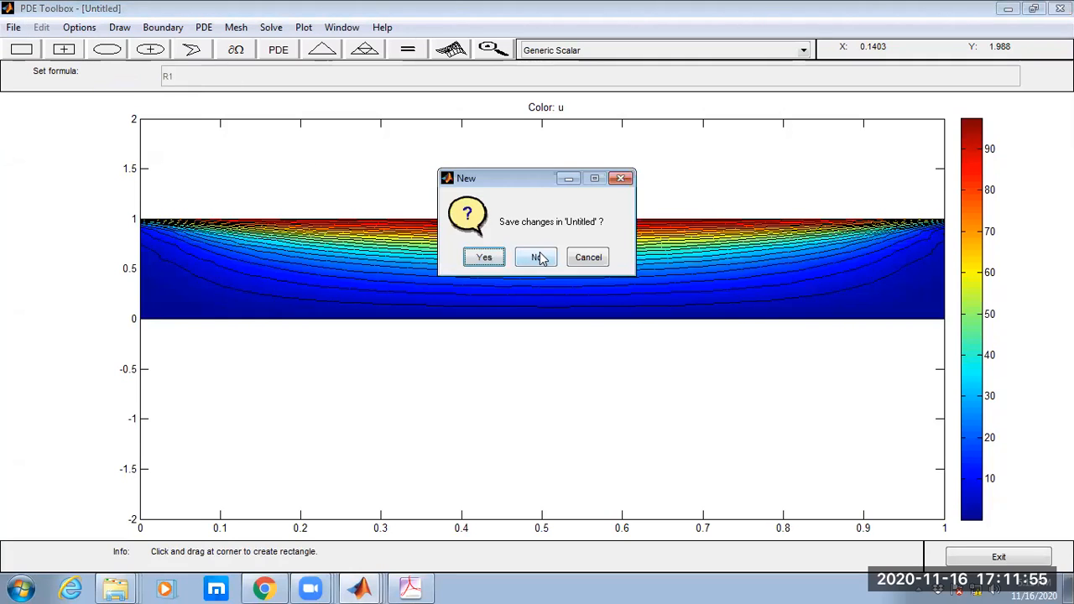
{"action": "left_click", "coordinate": [537, 257]}
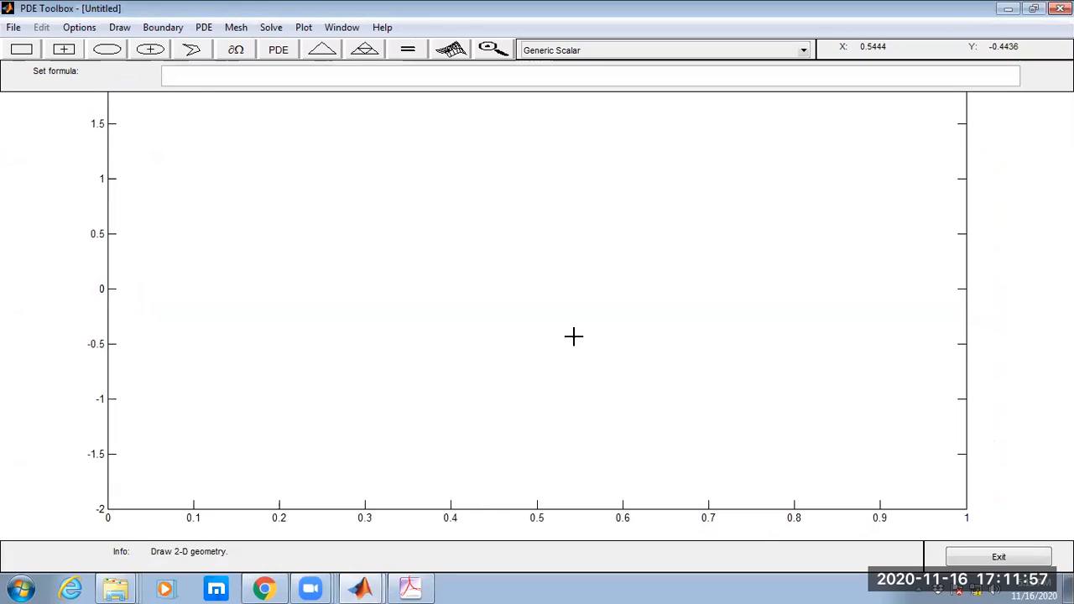